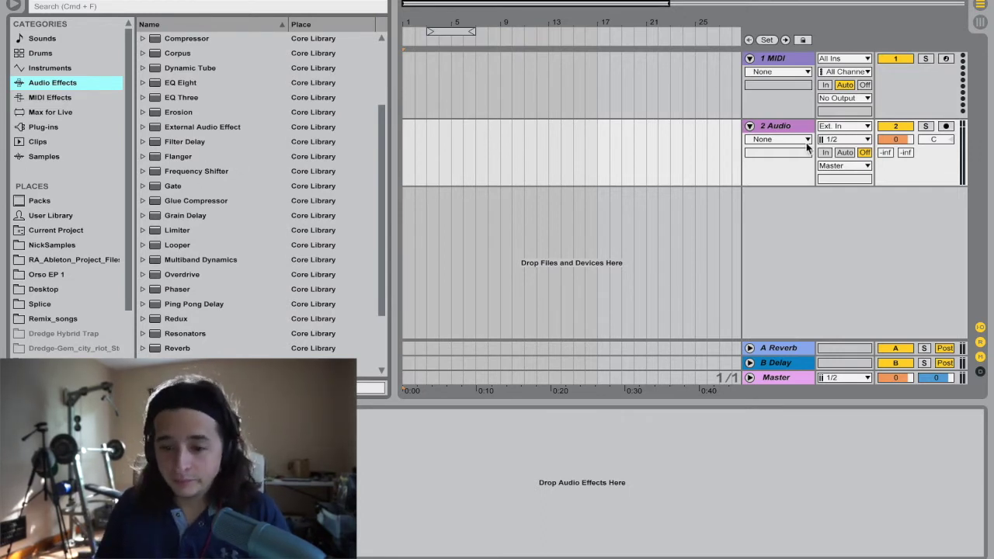
# Step: Load the Maschine 2 plug-in from Native Instruments onto the MIDI track and close its plug-in window
pyautogui.click(44, 129)
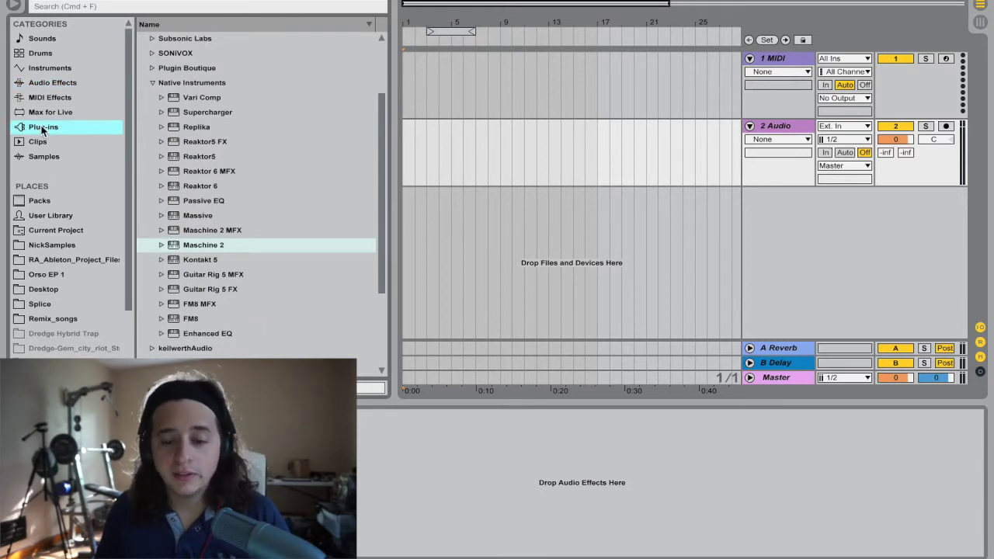
pyautogui.moveTo(184, 249); pyautogui.dragTo(796, 58)
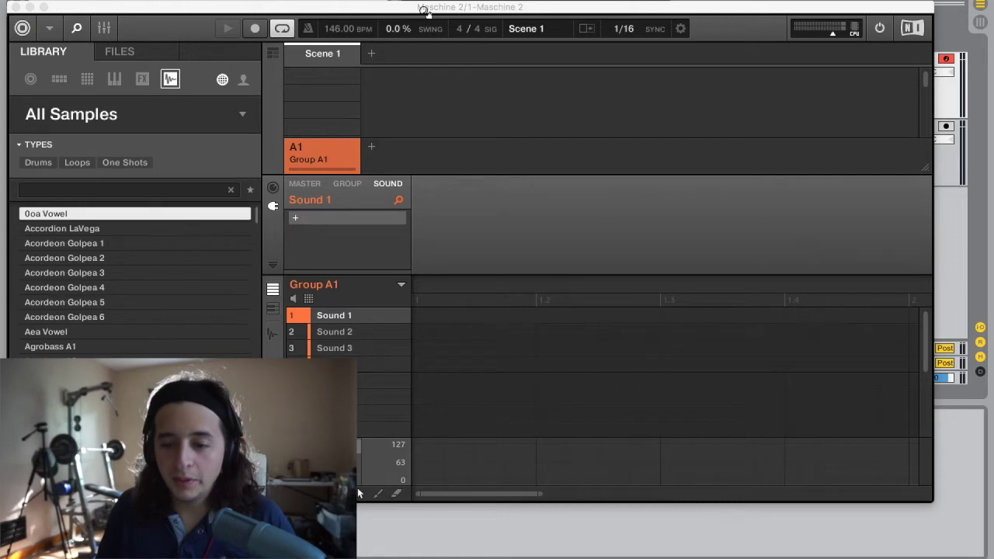
pyautogui.moveTo(424, 10); pyautogui.dragTo(493, 4)
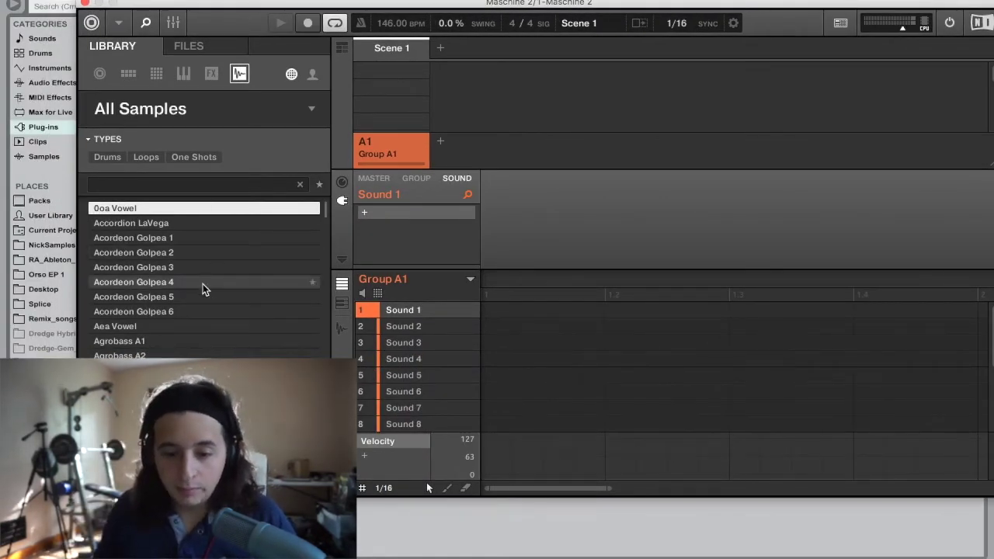
pyautogui.click(84, 3)
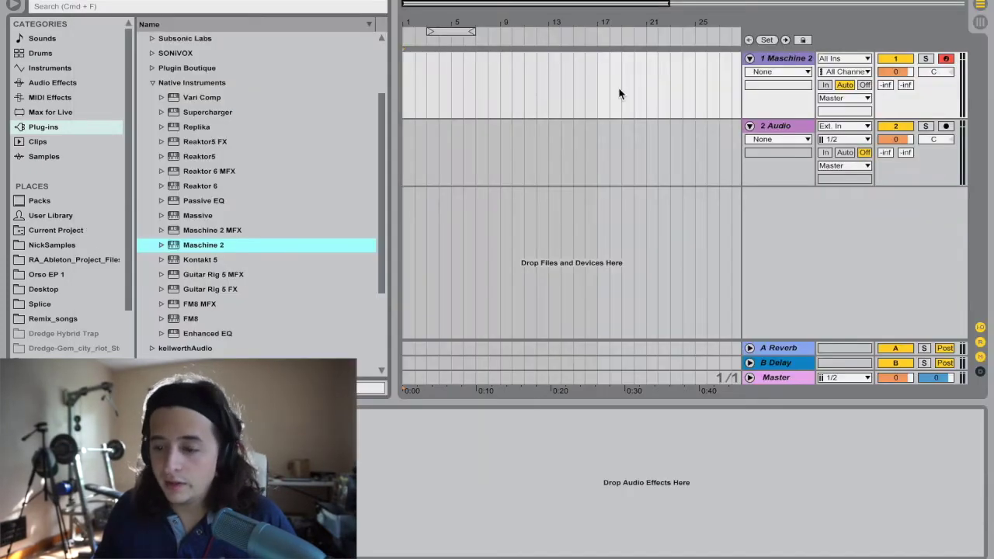
# Step: Add a second audio track and group both audio tracks under the name Drums
pyautogui.click(794, 125)
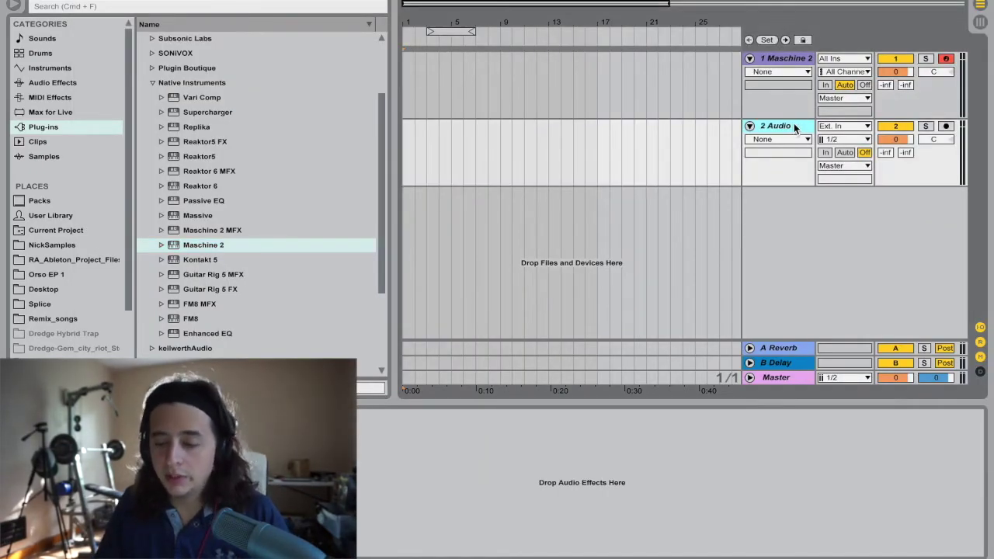
pyautogui.press('super+t')
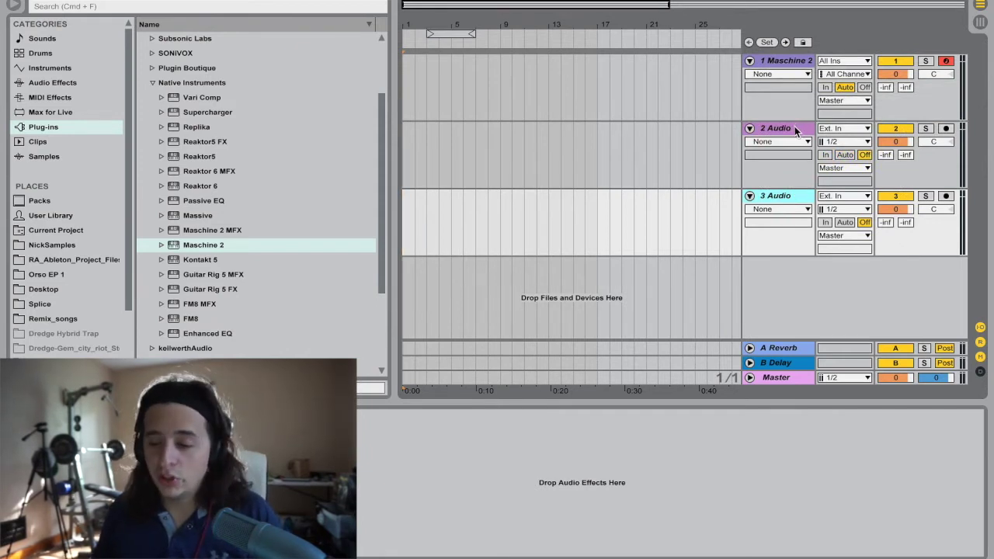
pyautogui.click(794, 128)
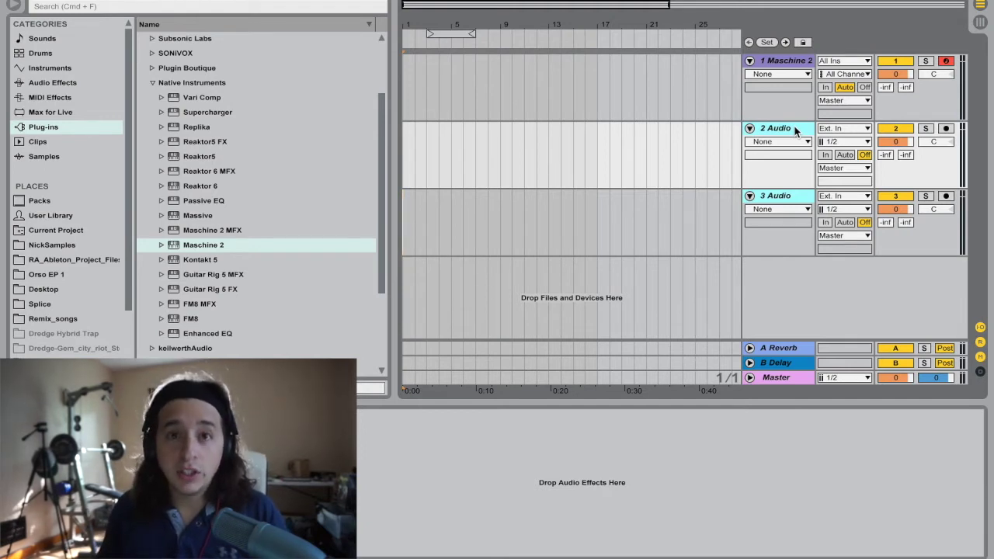
pyautogui.press('super+g')
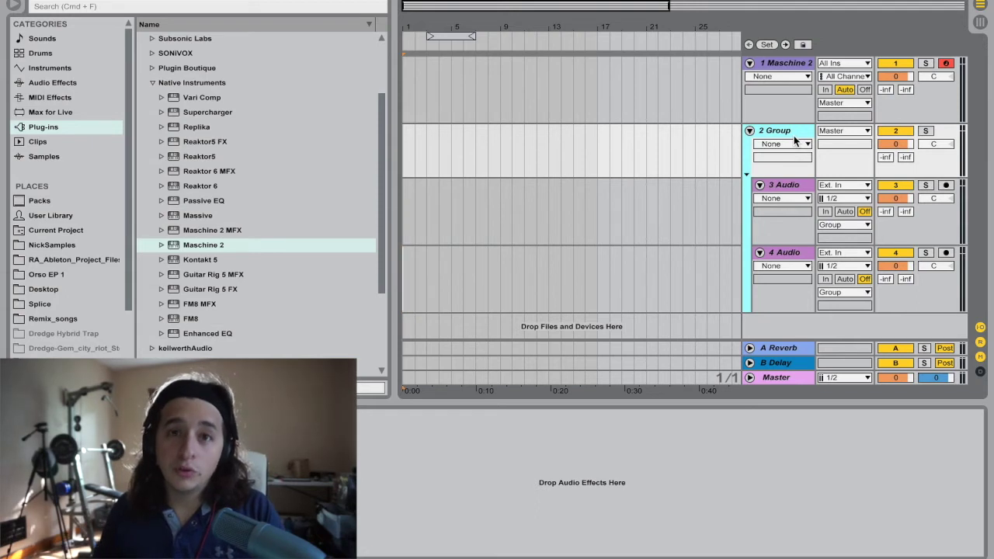
pyautogui.press('super+r')
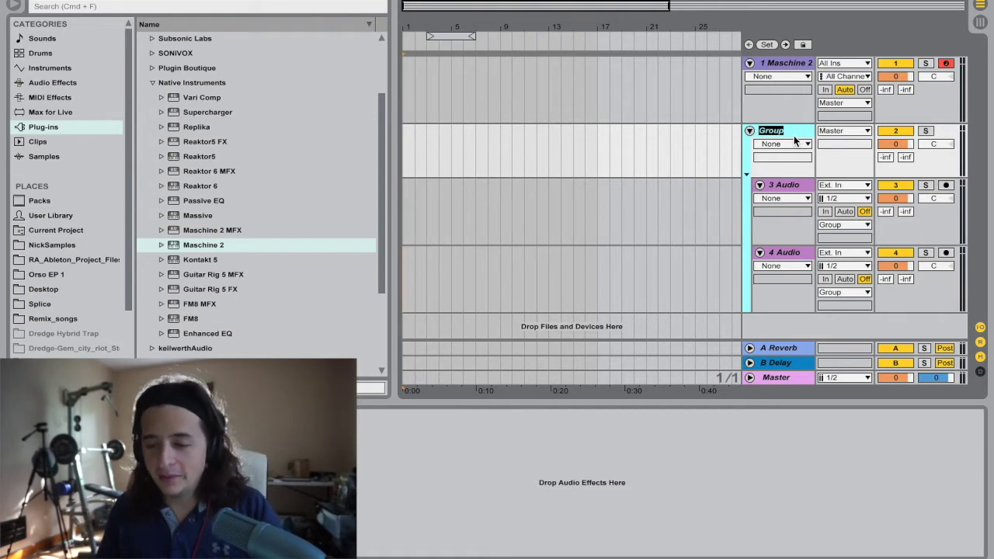
pyautogui.write('Drums')
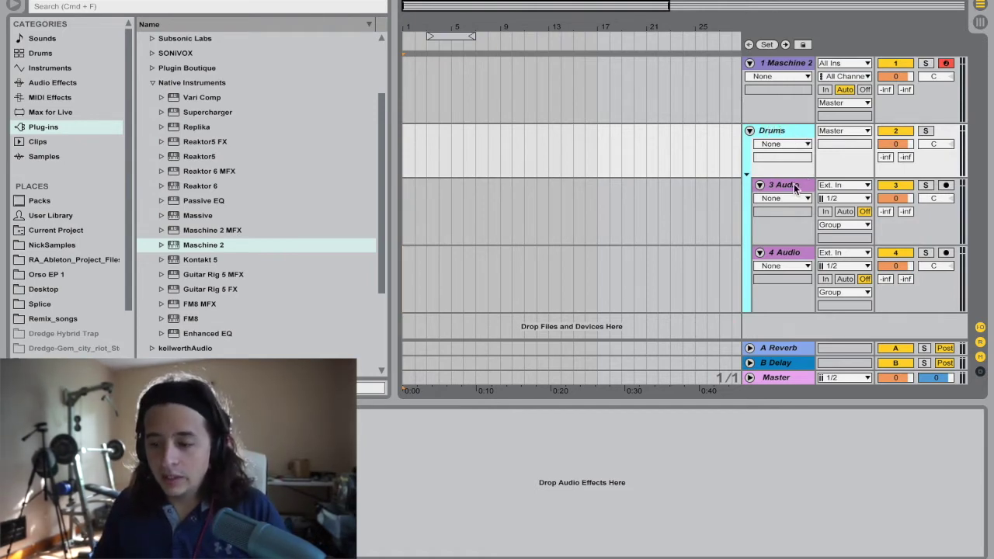
# Step: Rename the two audio tracks inside the Drums group as Kick and Snare
pyautogui.click(794, 187)
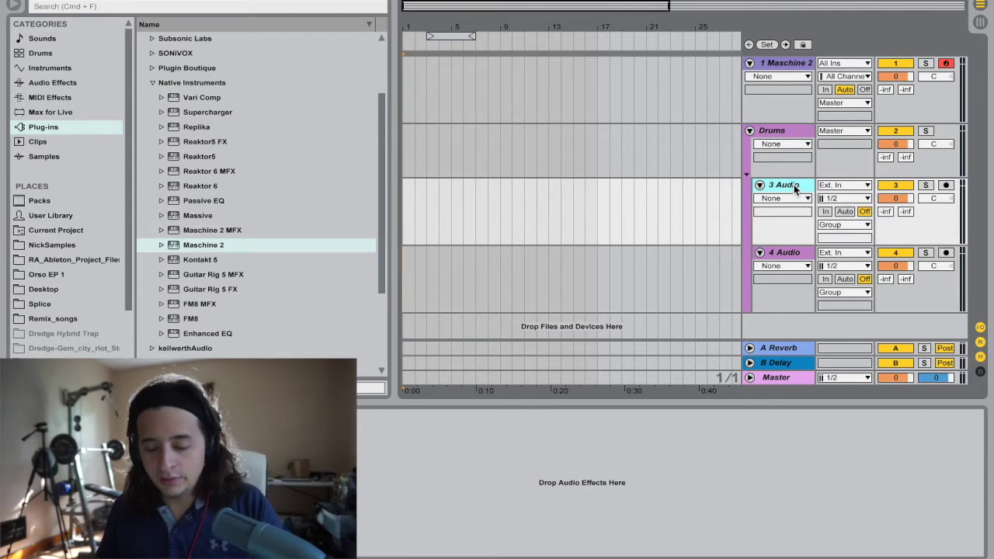
pyautogui.press('super+r')
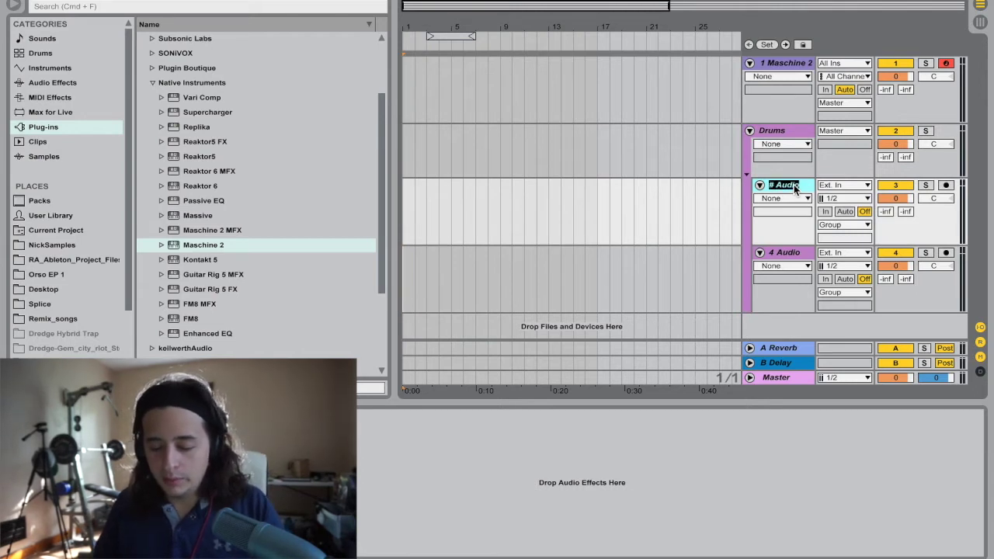
pyautogui.click(797, 252)
pyautogui.press('super+r')
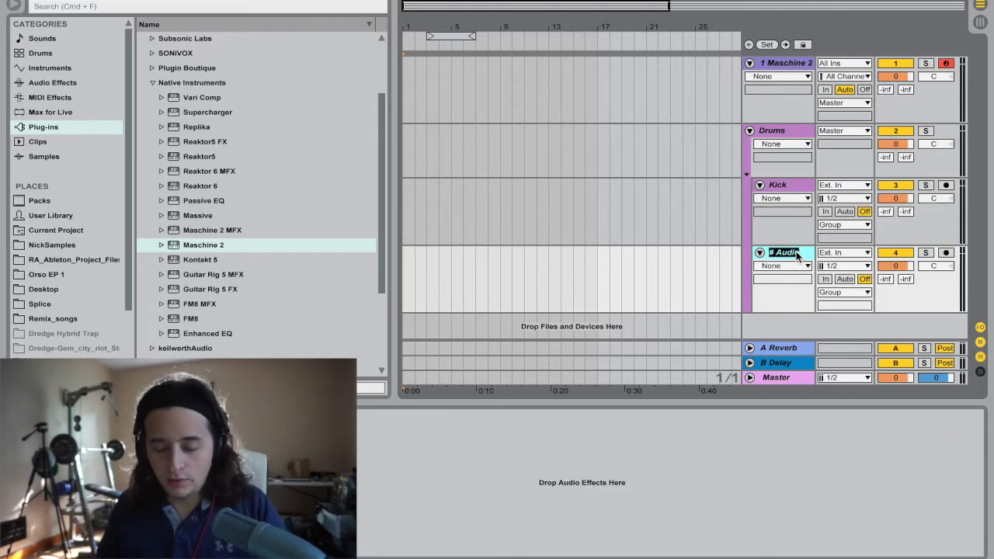
pyautogui.write('Snare')
pyautogui.press('Return')
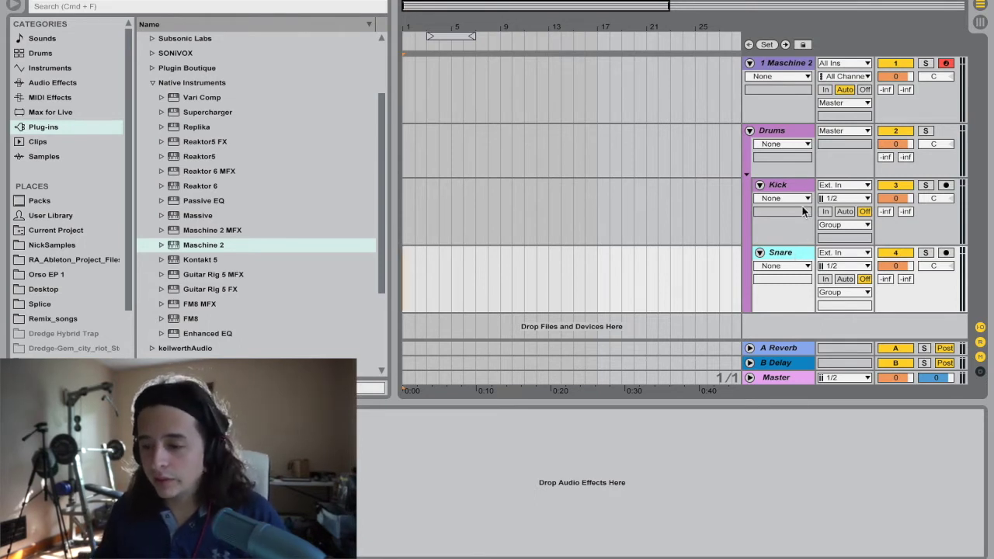
# Step: Reopen Maschine 2, load the Diamond Kit from the Lazer Dice groups and audition its pattern
pyautogui.click(783, 62)
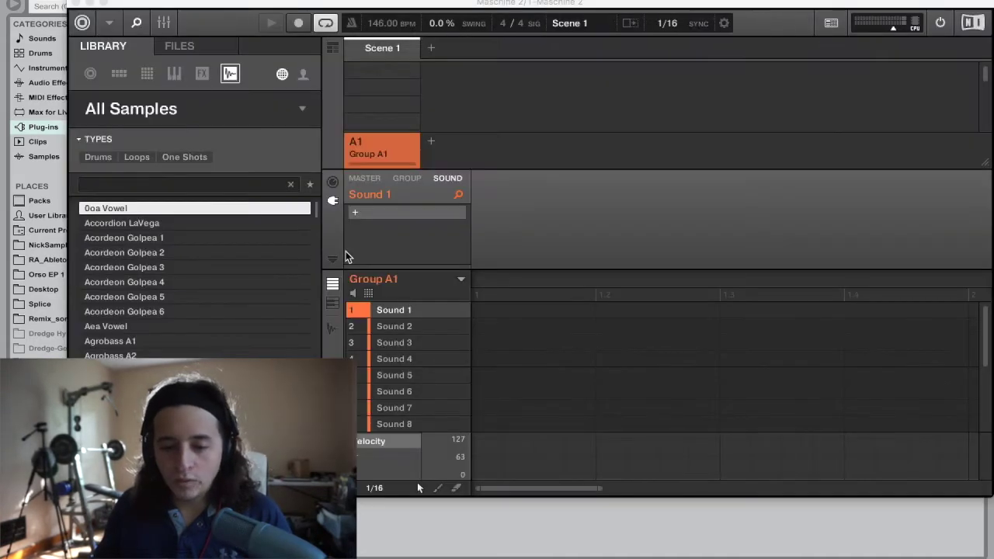
pyautogui.click(121, 74)
pyautogui.click(140, 109)
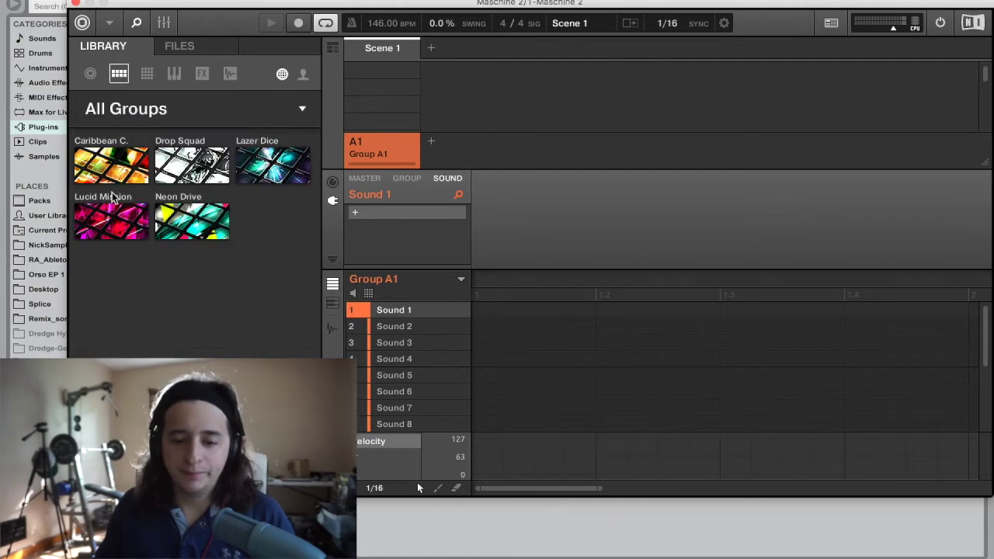
pyautogui.click(261, 181)
pyautogui.scroll(-3, 148, 253)
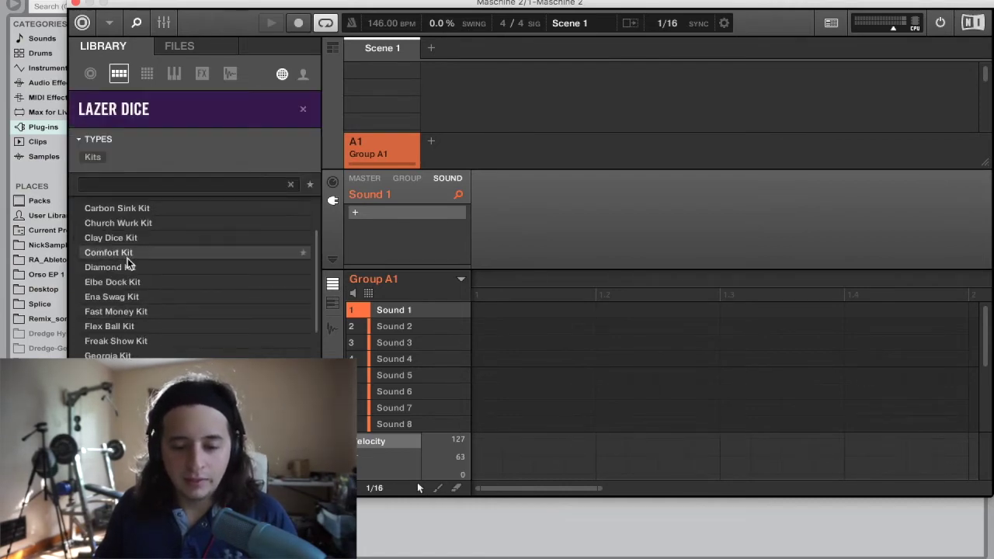
pyautogui.scroll(3, 128, 262)
pyautogui.scroll(-3, 129, 301)
pyautogui.doubleClick(125, 298)
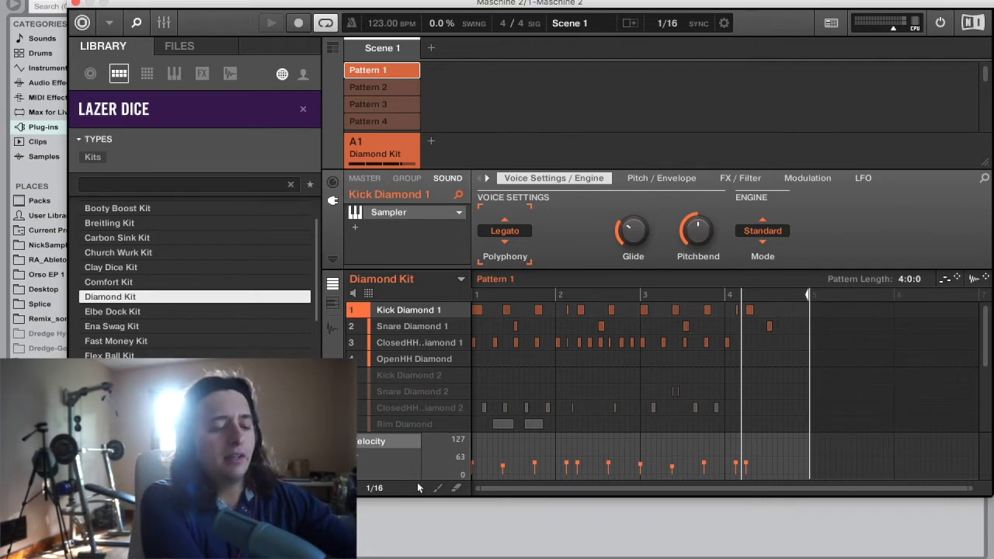
pyautogui.press('space')
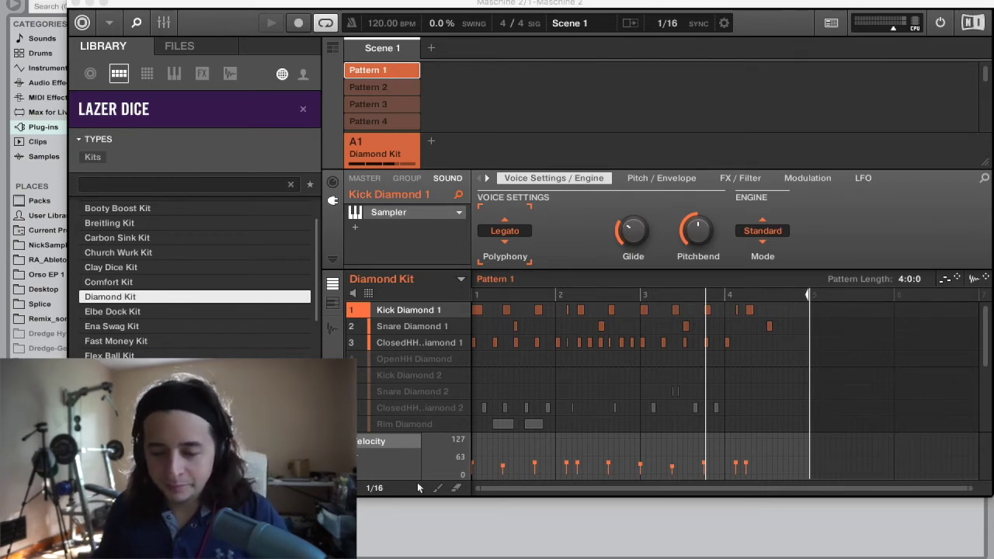
# Step: Set the audio output destination of the Kick Diamond 1 sound to Ext. 2
pyautogui.moveTo(423, 311)
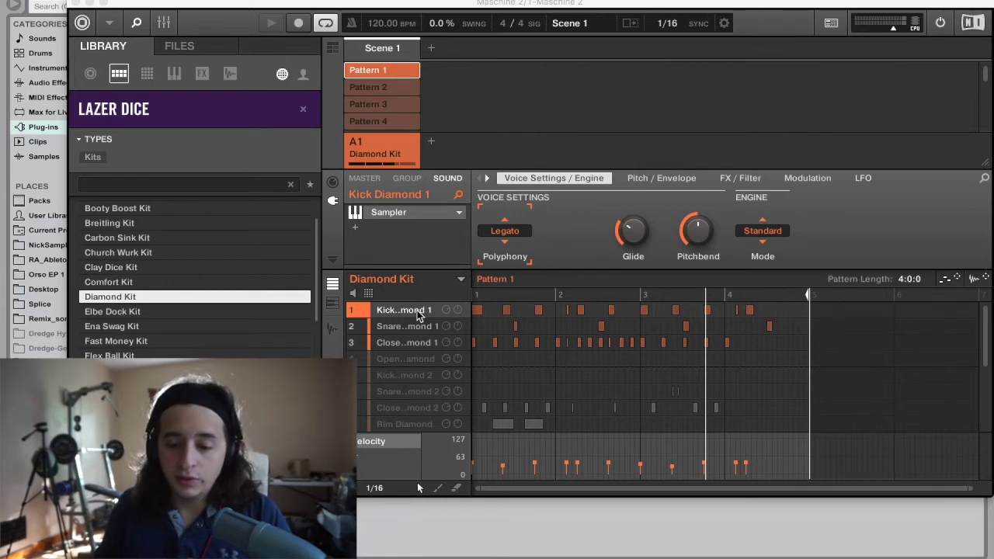
pyautogui.click(424, 327)
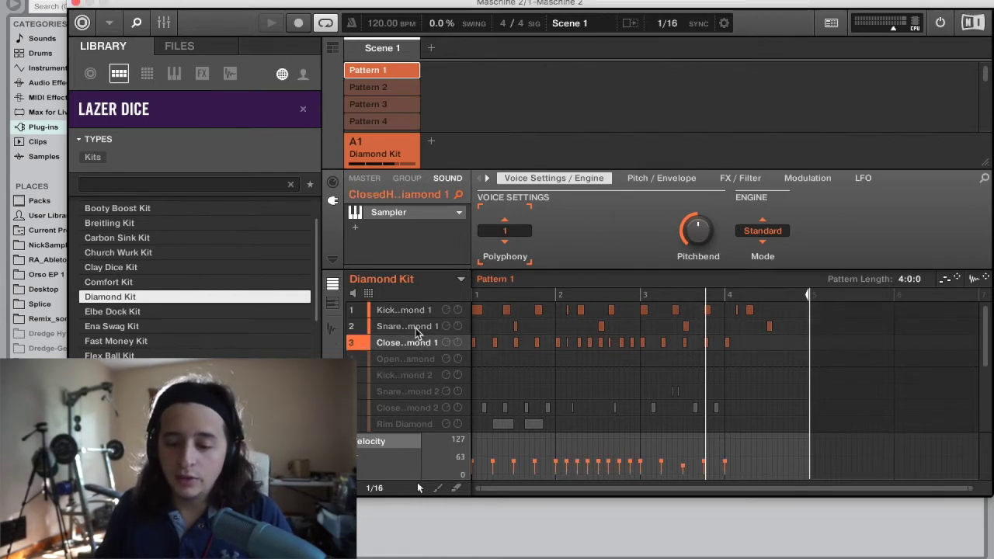
pyautogui.click(414, 310)
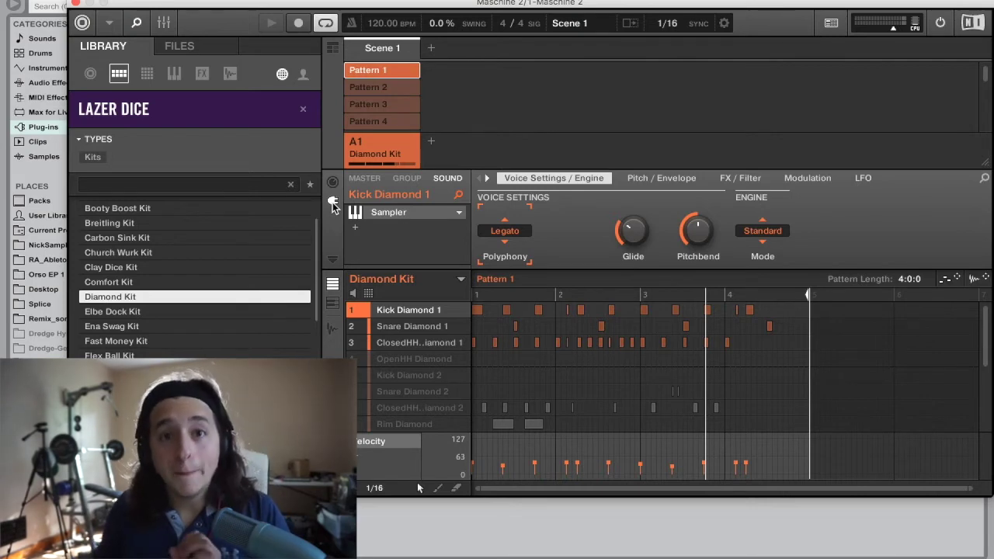
pyautogui.click(332, 179)
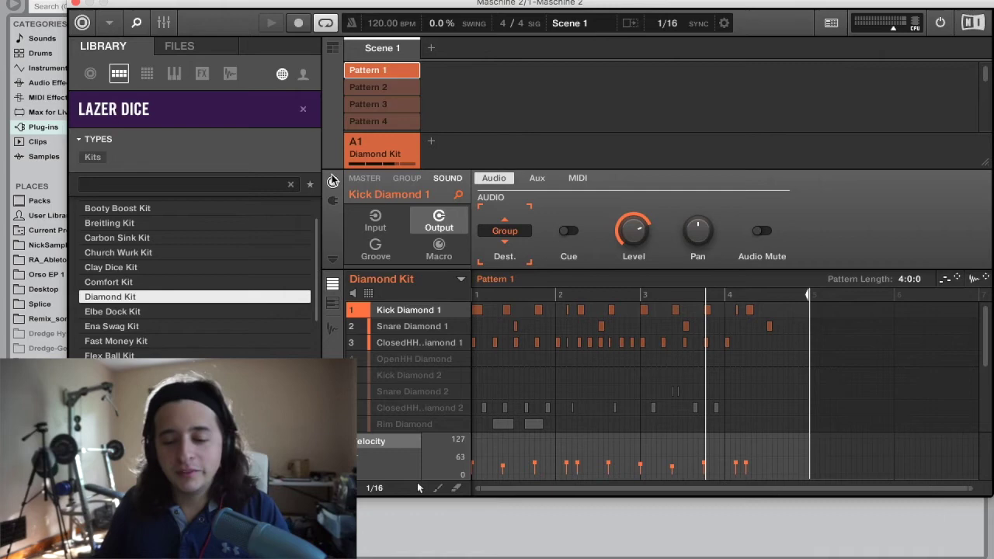
pyautogui.click(440, 250)
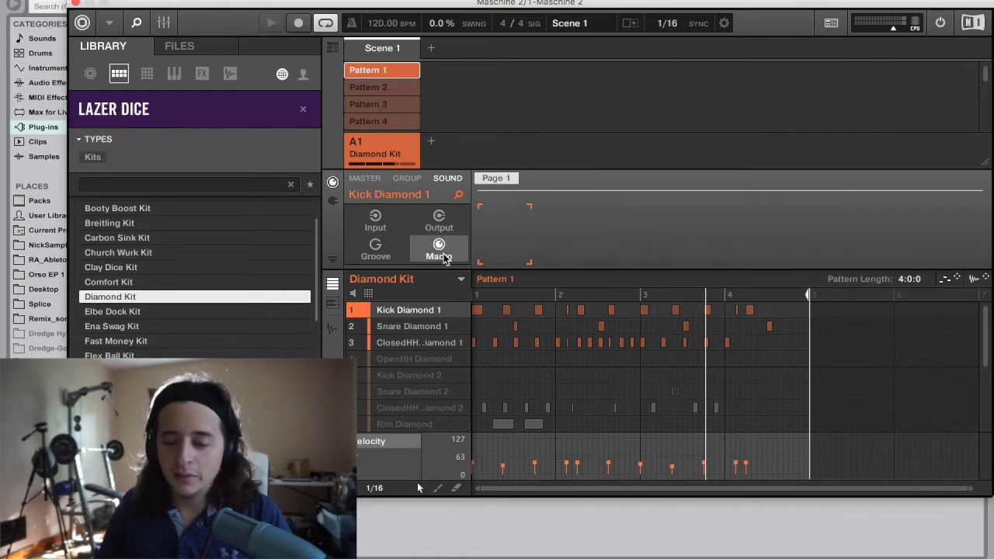
pyautogui.click(443, 221)
pyautogui.click(440, 249)
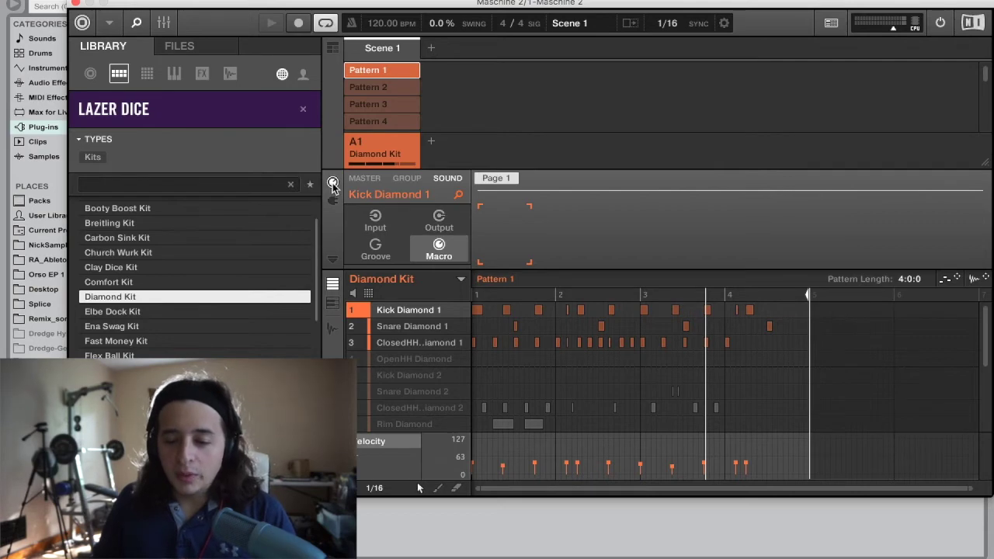
pyautogui.click(423, 226)
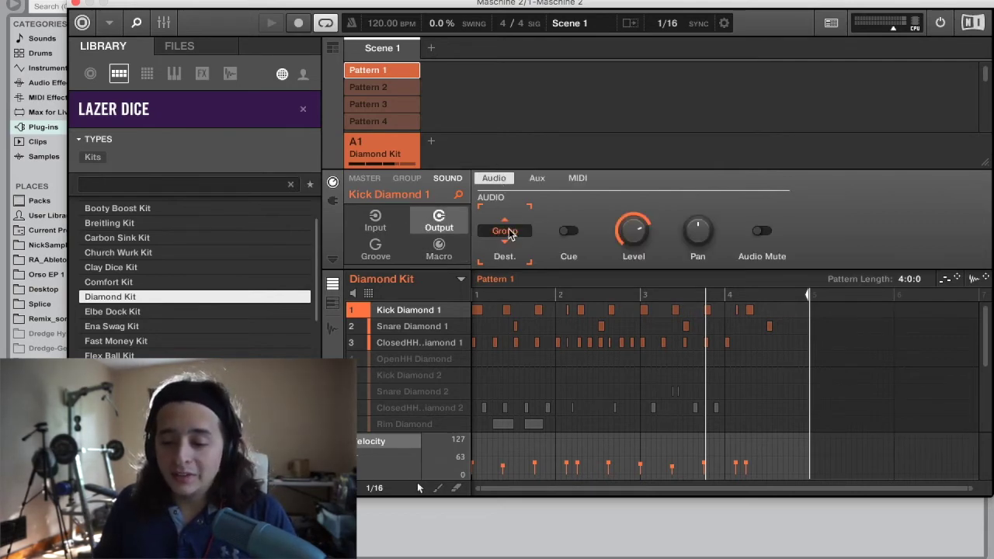
pyautogui.click(506, 231)
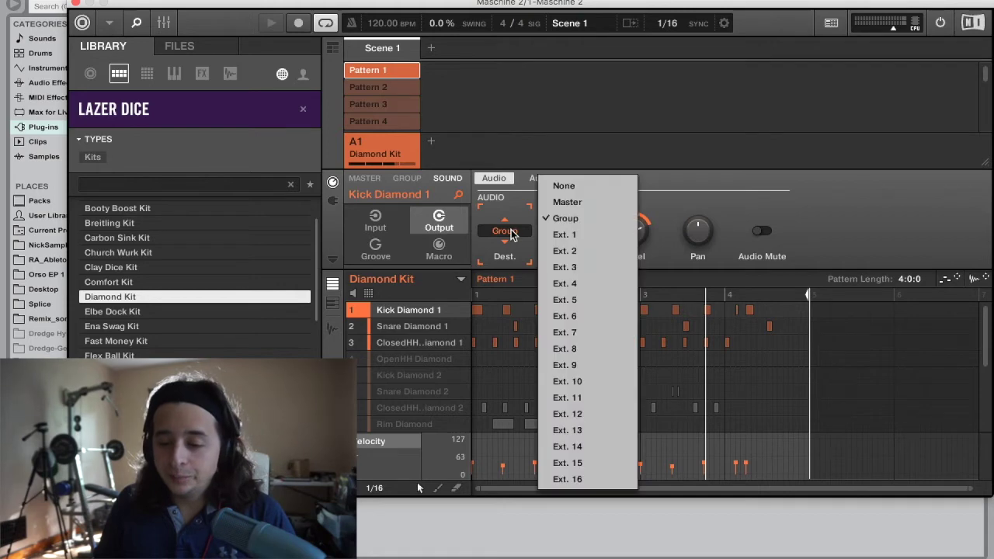
pyautogui.click(581, 253)
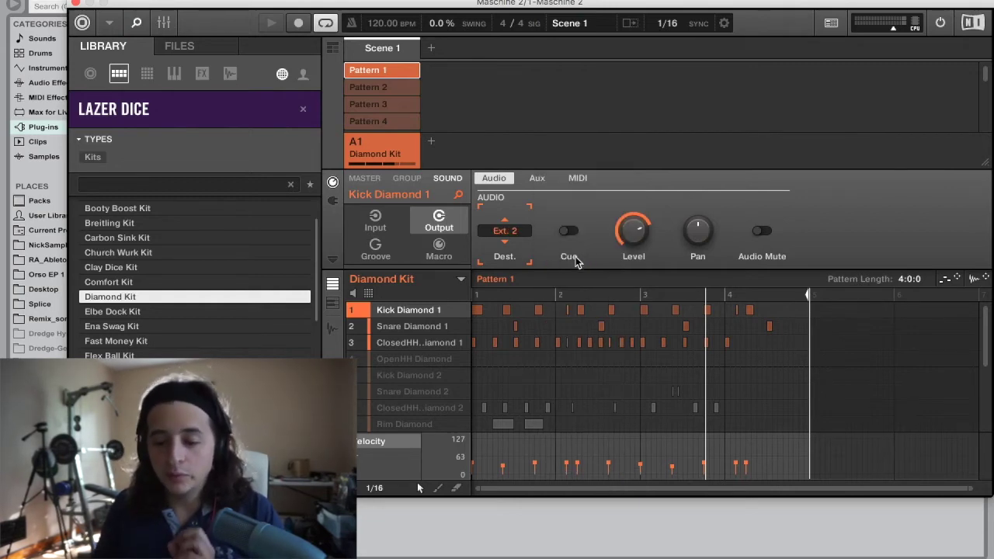
# Step: Route the Snare Diamond 1 sound to Ext. 3 and the first closed hi-hat sound to Ext. 4, and close Maschine
pyautogui.click(419, 329)
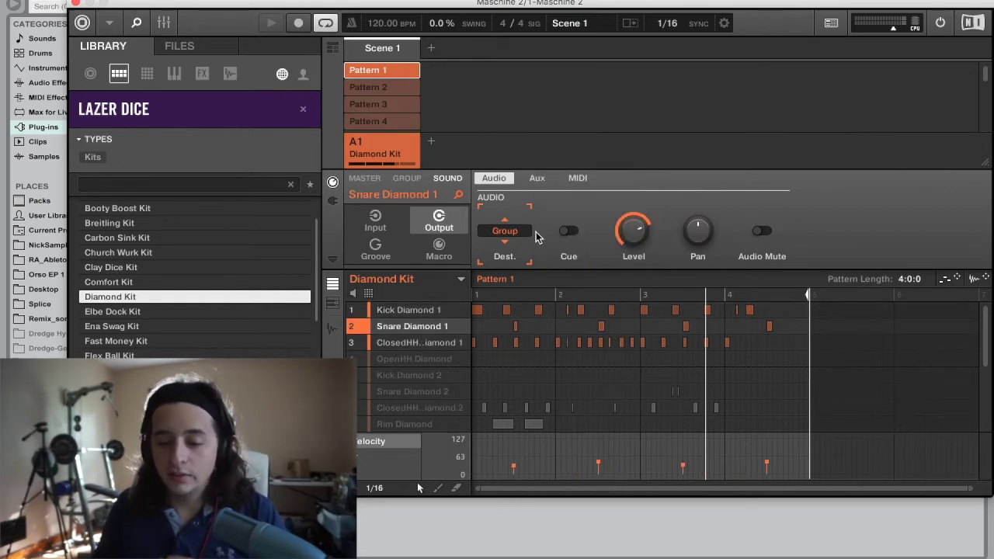
pyautogui.click(505, 231)
pyautogui.click(571, 268)
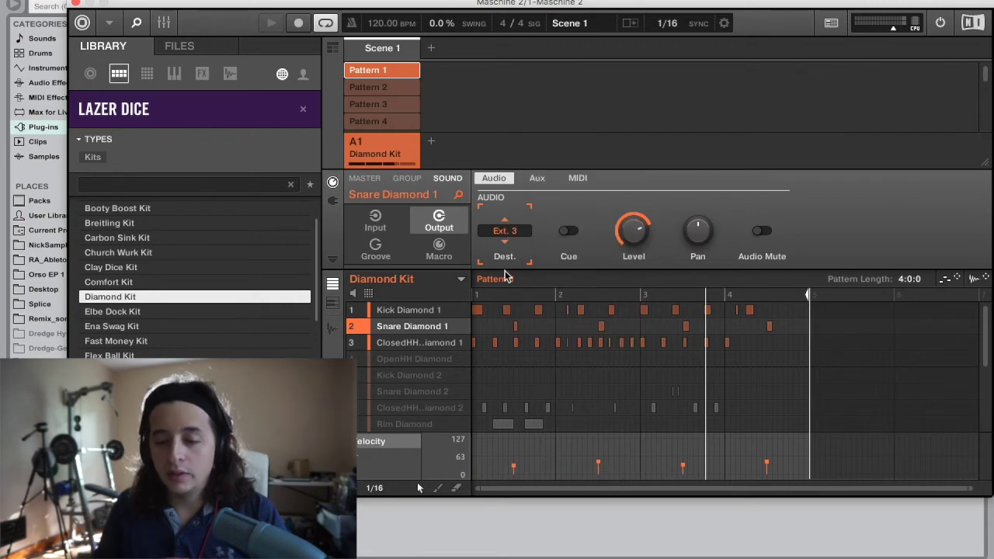
pyautogui.click(421, 345)
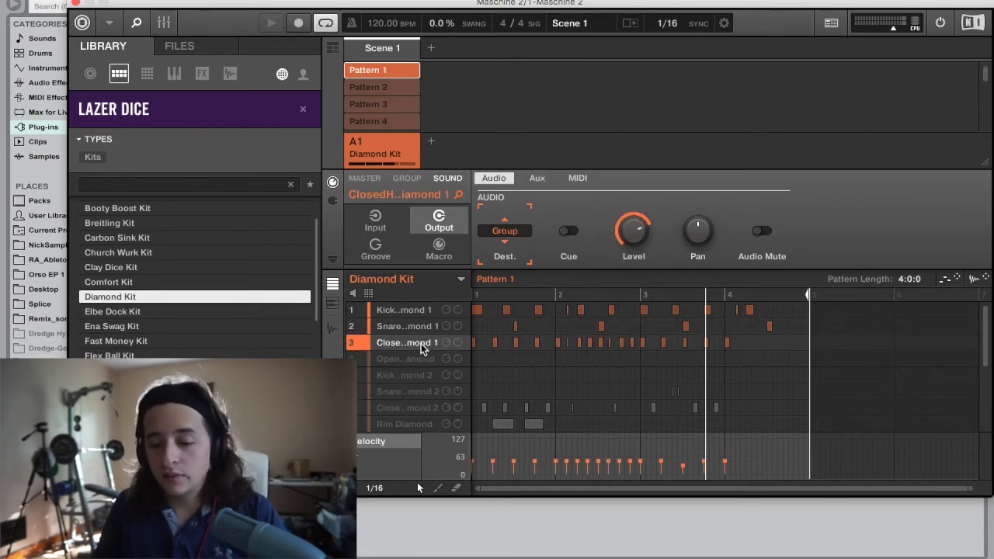
pyautogui.click(505, 230)
pyautogui.click(559, 283)
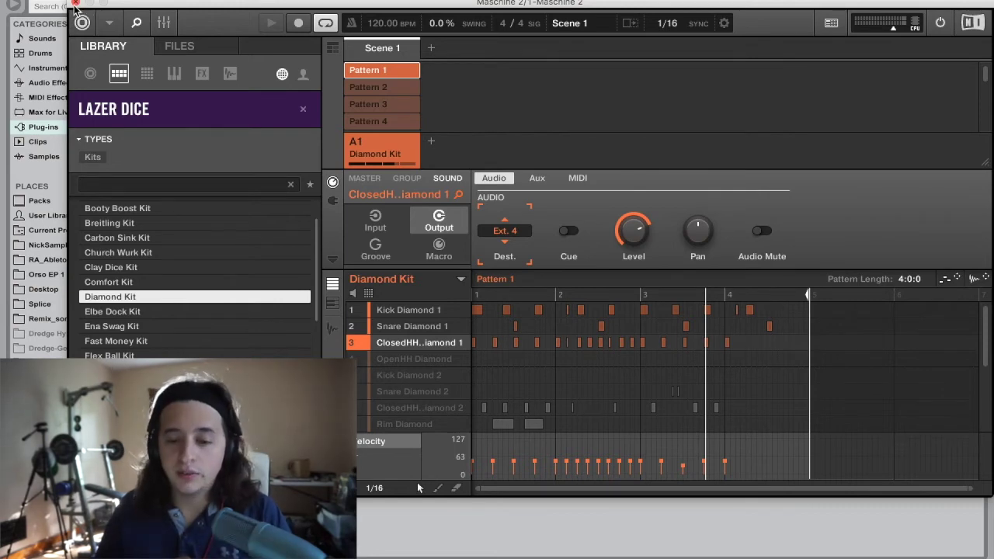
pyautogui.click(77, 3)
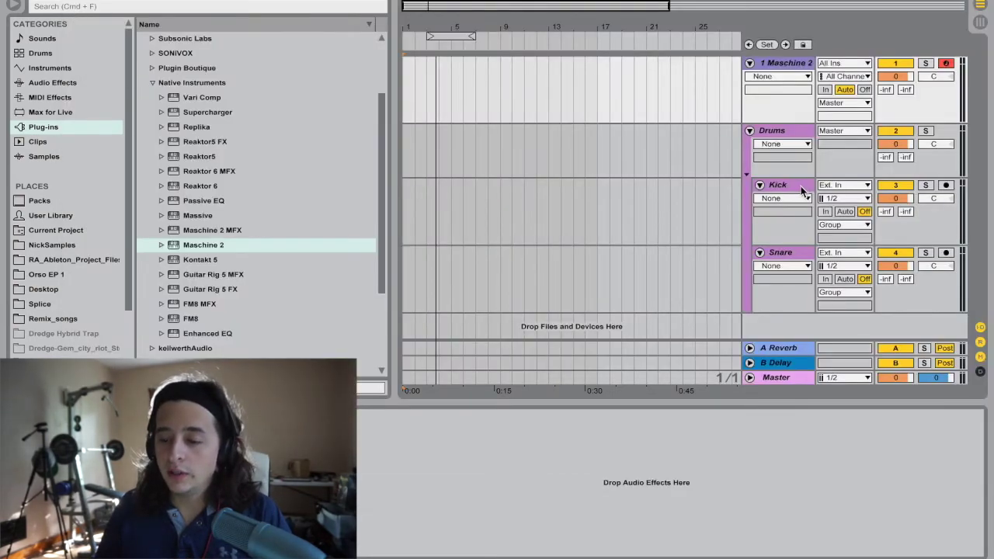
# Step: Add an audio track after Snare in the Drums group and rename it HiHat
pyautogui.click(796, 253)
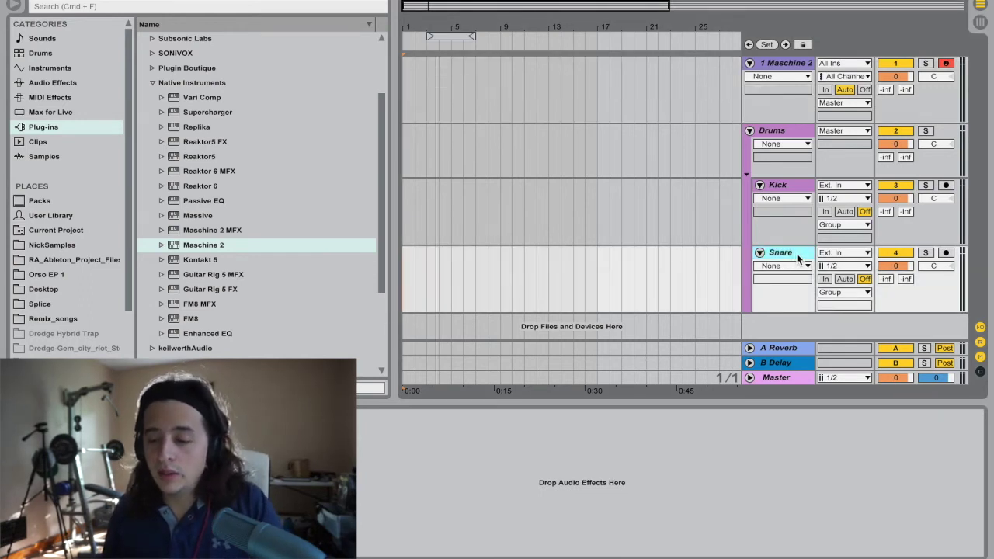
pyautogui.press('super+t')
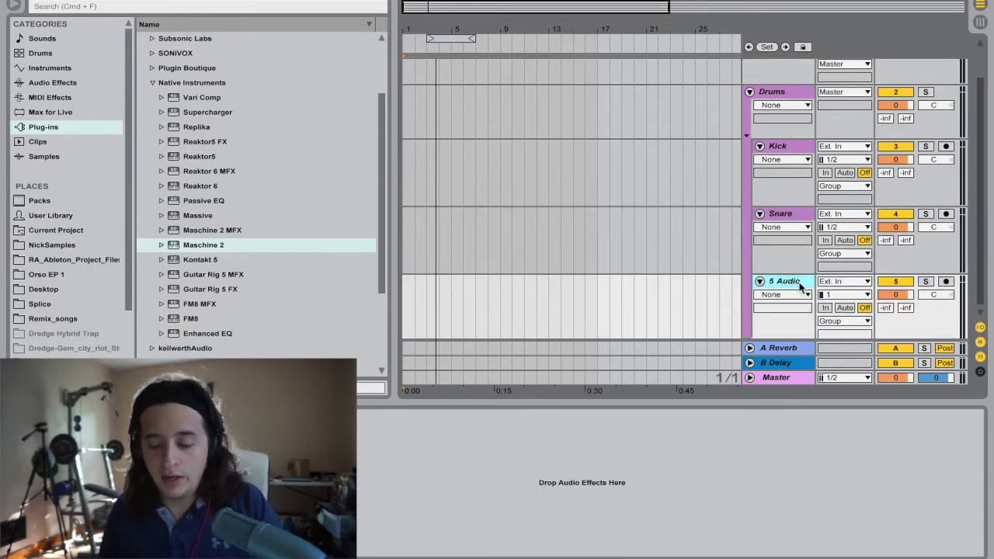
pyautogui.press('super+r')
pyautogui.write('HiHat')
pyautogui.press('Return')
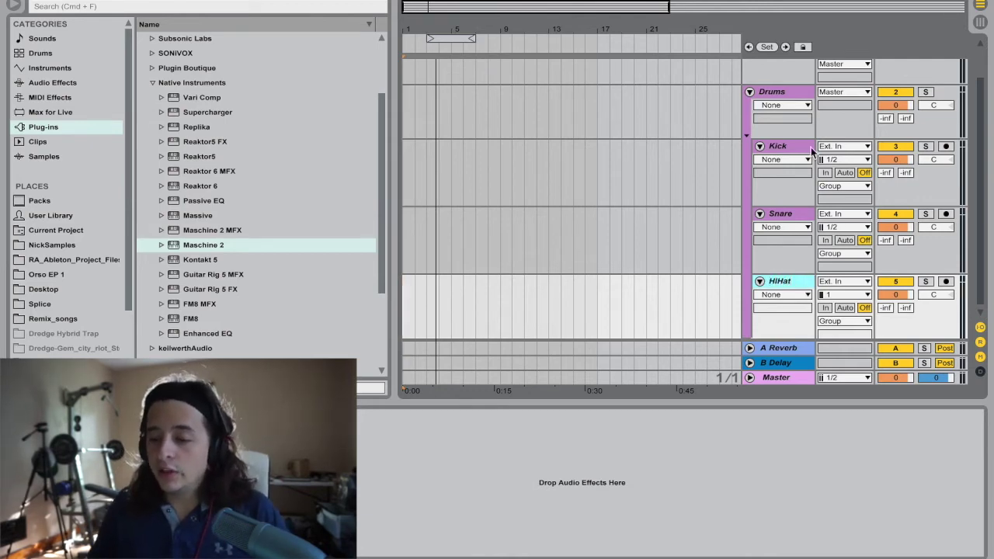
# Step: Set the Kick track's audio input to 1-Maschine 2, channel 3/4-Maschine 2, and its monitoring to In
pyautogui.click(778, 152)
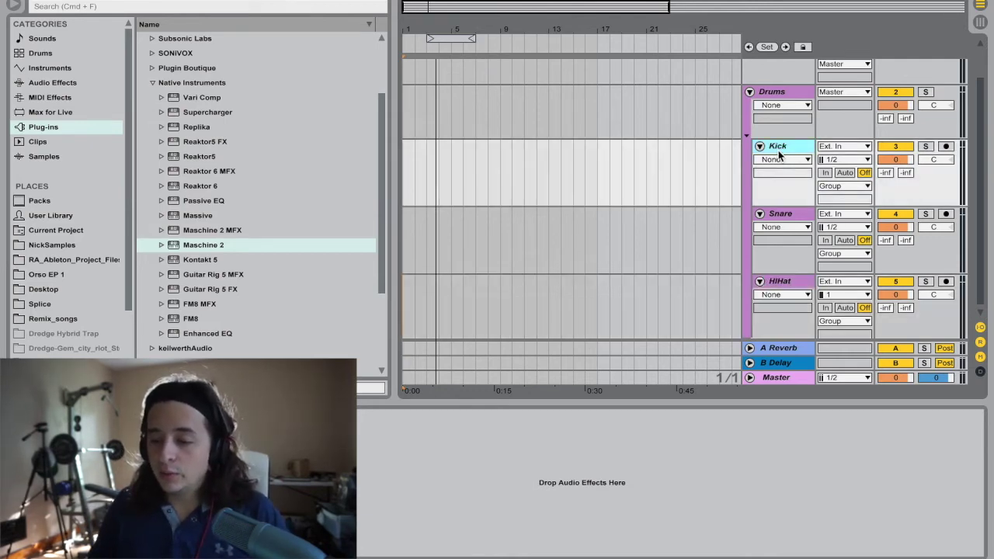
pyautogui.click(863, 147)
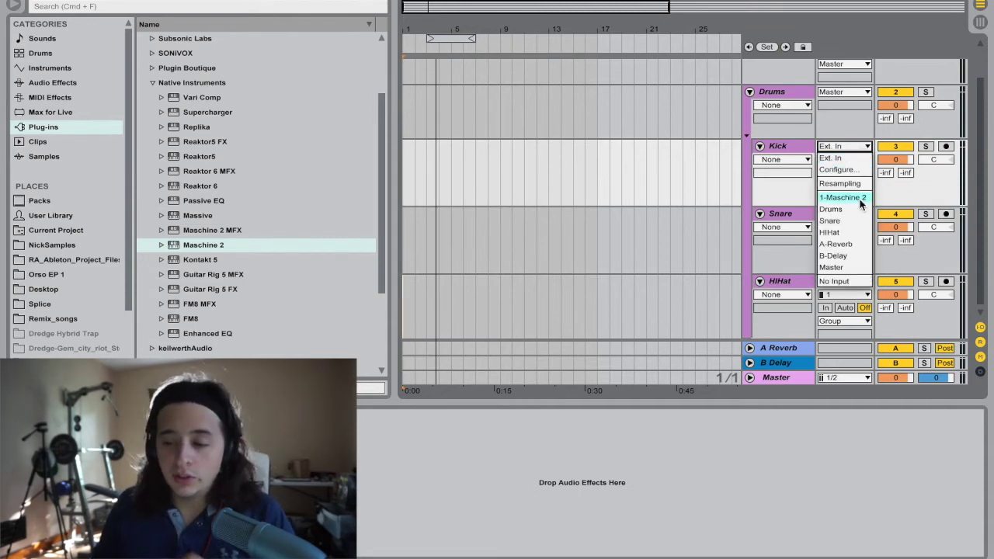
pyautogui.click(861, 200)
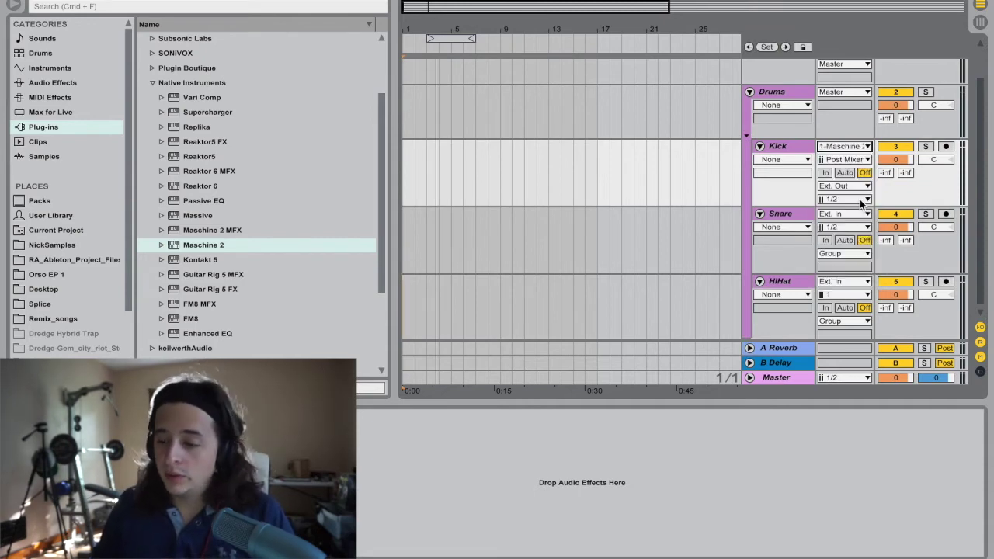
pyautogui.click(866, 160)
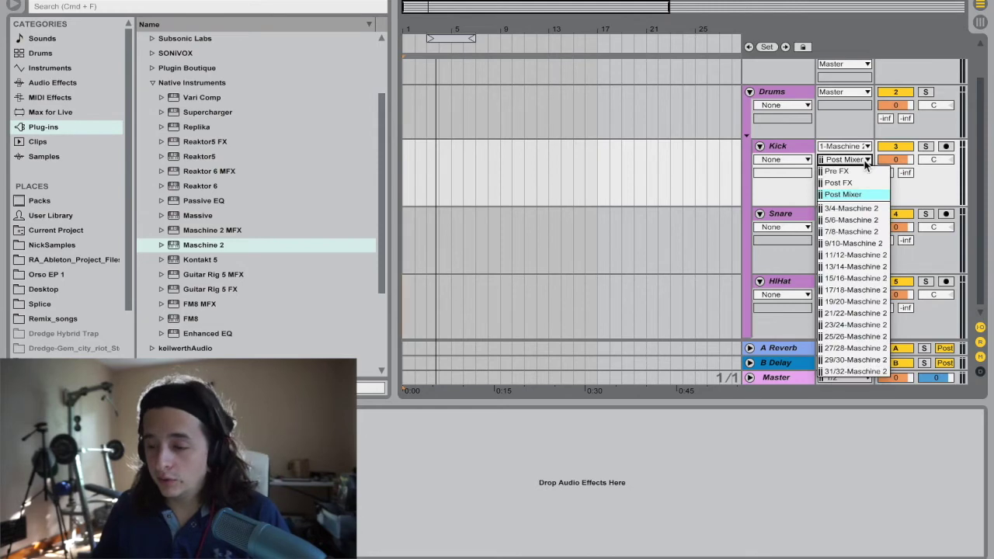
pyautogui.click(851, 209)
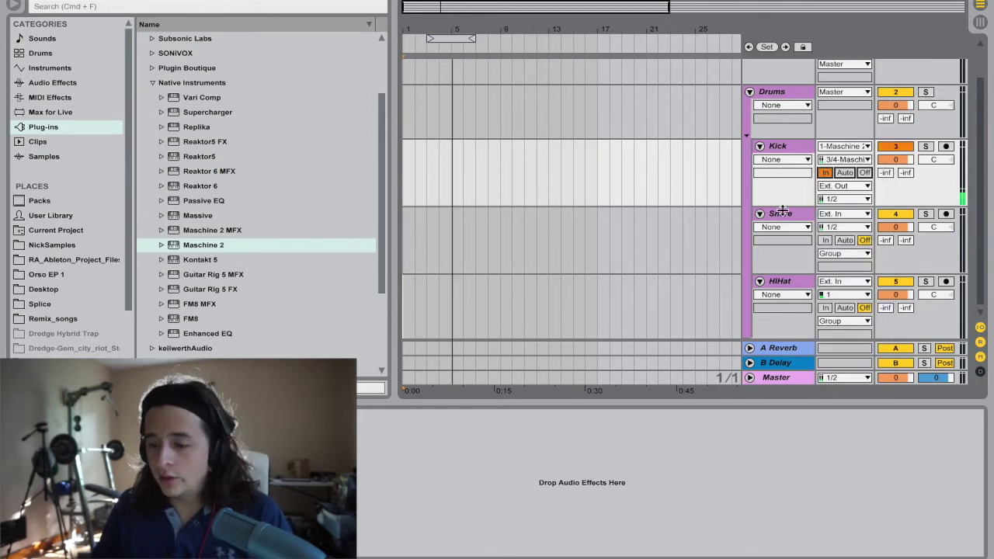
# Step: Set the Snare track's audio input to 1-Maschine 2 on channel 5/6-Maschine 2
pyautogui.click(780, 214)
pyautogui.click(845, 213)
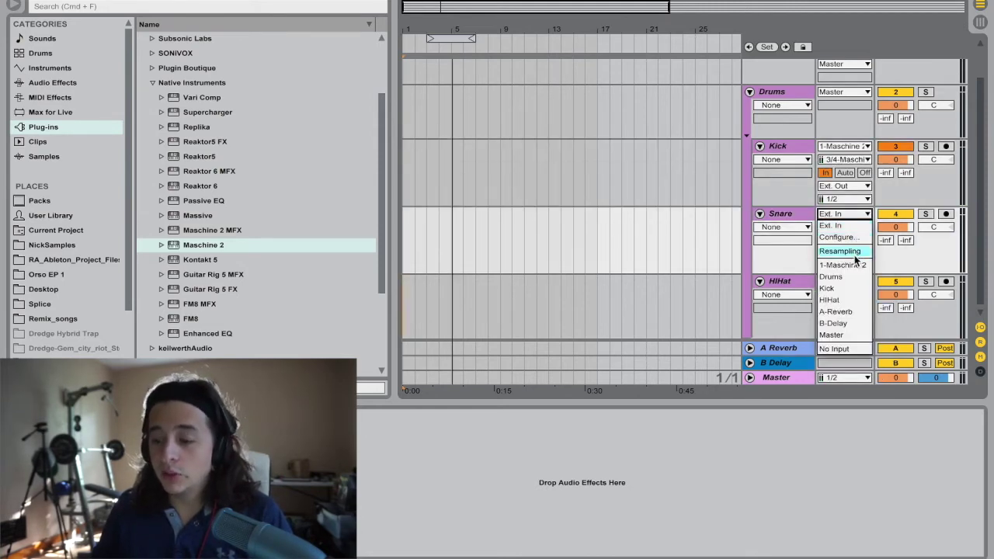
pyautogui.click(843, 265)
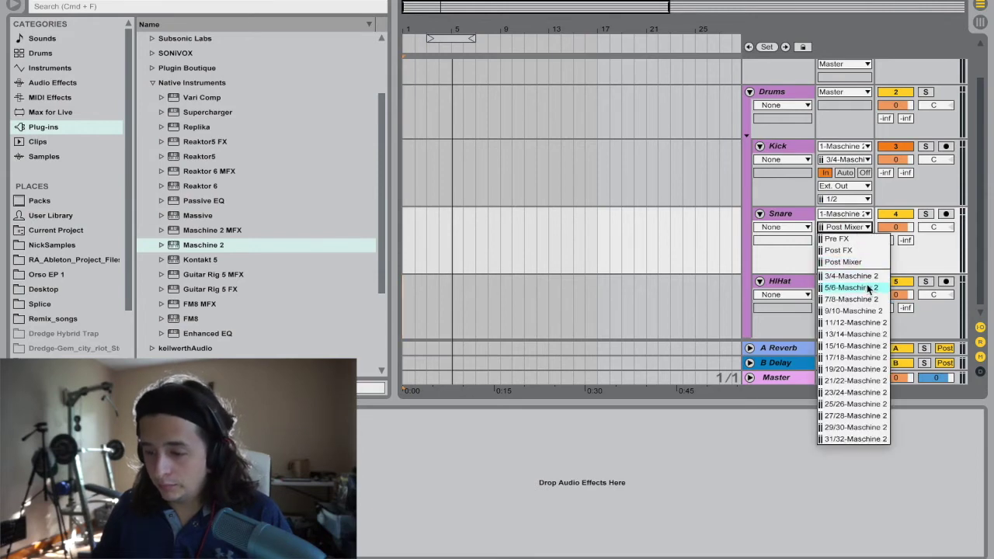
pyautogui.click(865, 288)
# Step: Set the HiHat track's audio input to 1-Maschine 2 on channel 7/8-Maschine 2
pyautogui.click(854, 284)
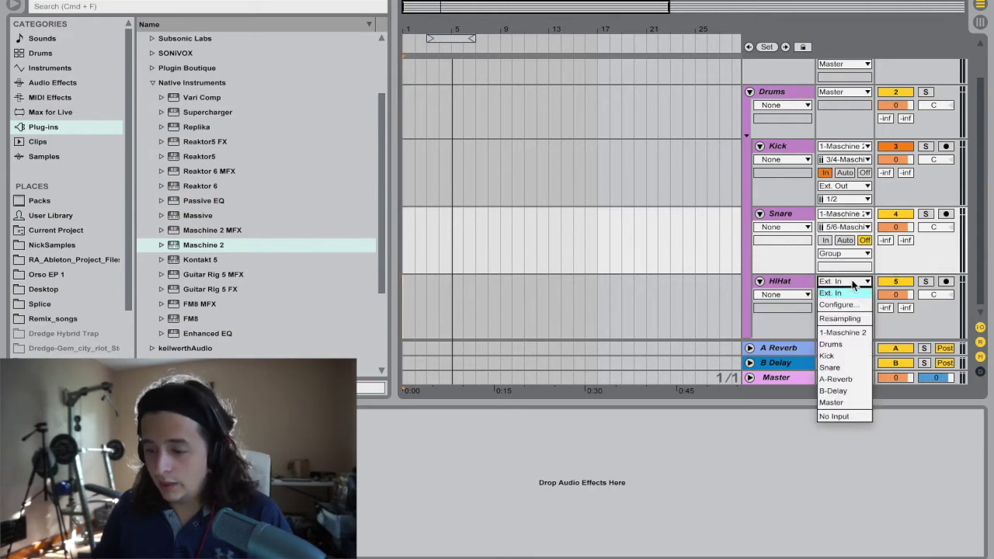
pyautogui.click(858, 333)
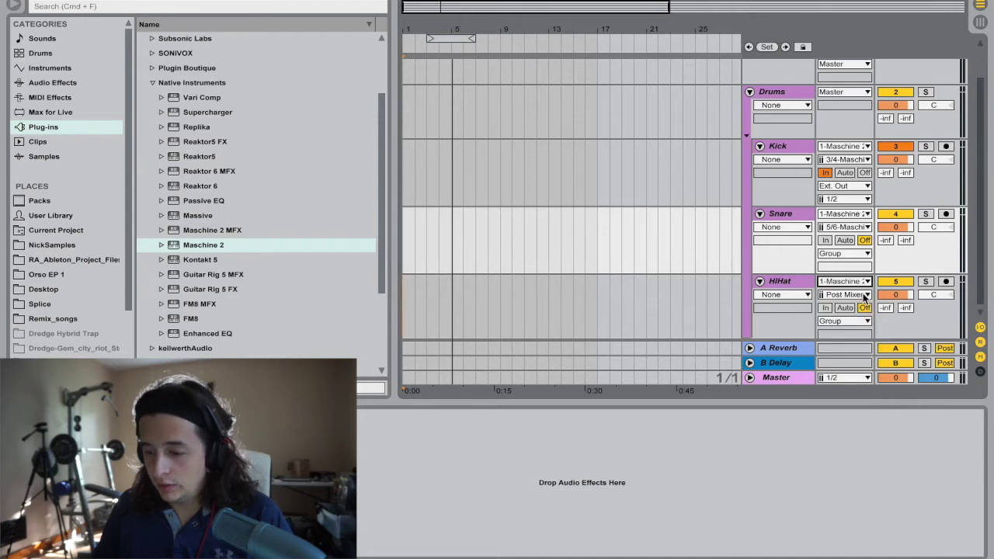
pyautogui.click(864, 295)
pyautogui.click(859, 364)
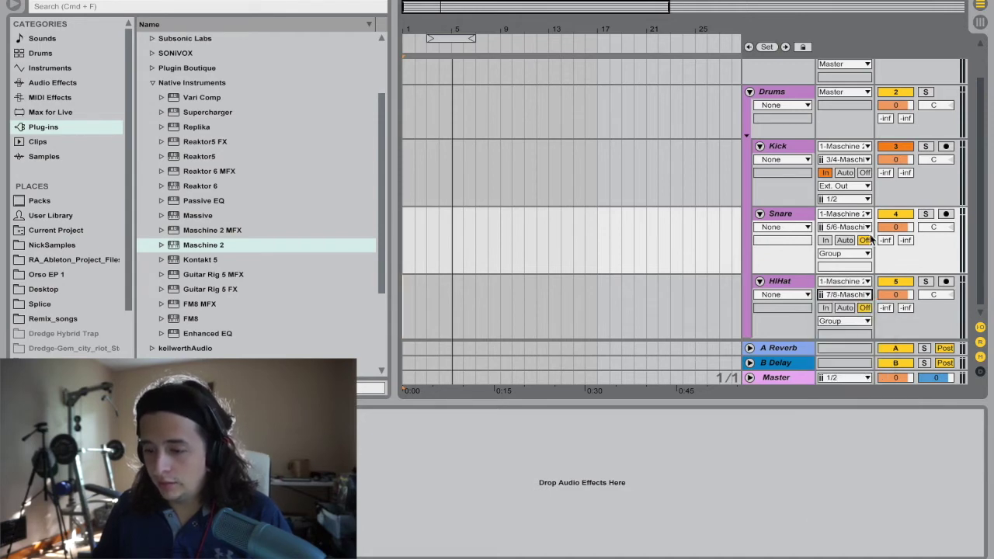
# Step: Set monitoring to In on the Snare and HiHat tracks and play the pattern to check the routing
pyautogui.click(825, 240)
pyautogui.click(826, 307)
pyautogui.press('space')
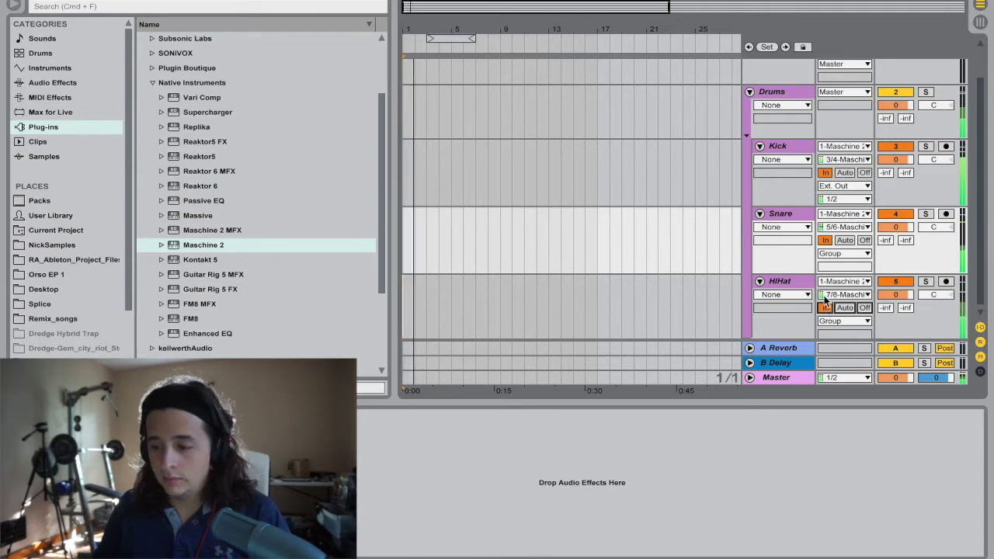
pyautogui.scroll(-1, 767, 225)
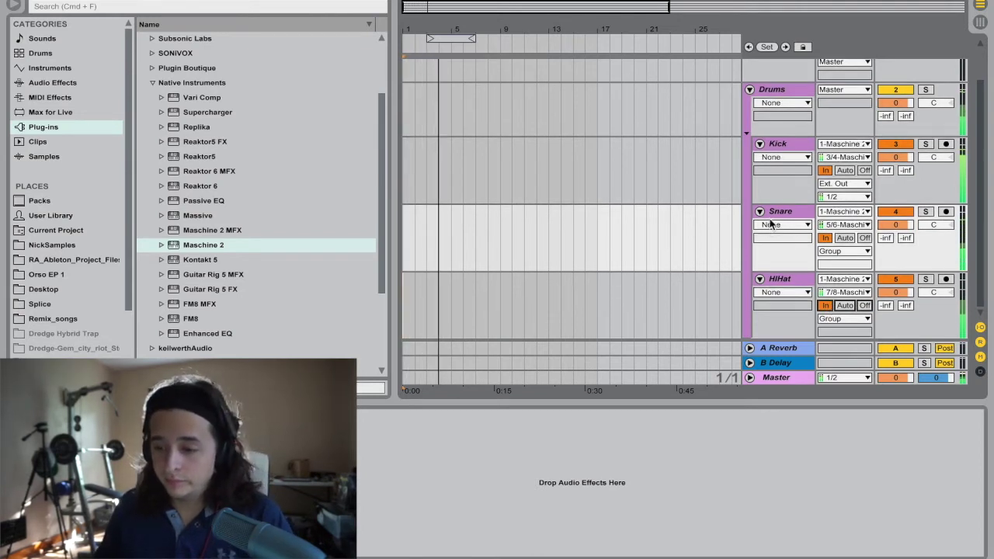
pyautogui.press('space')
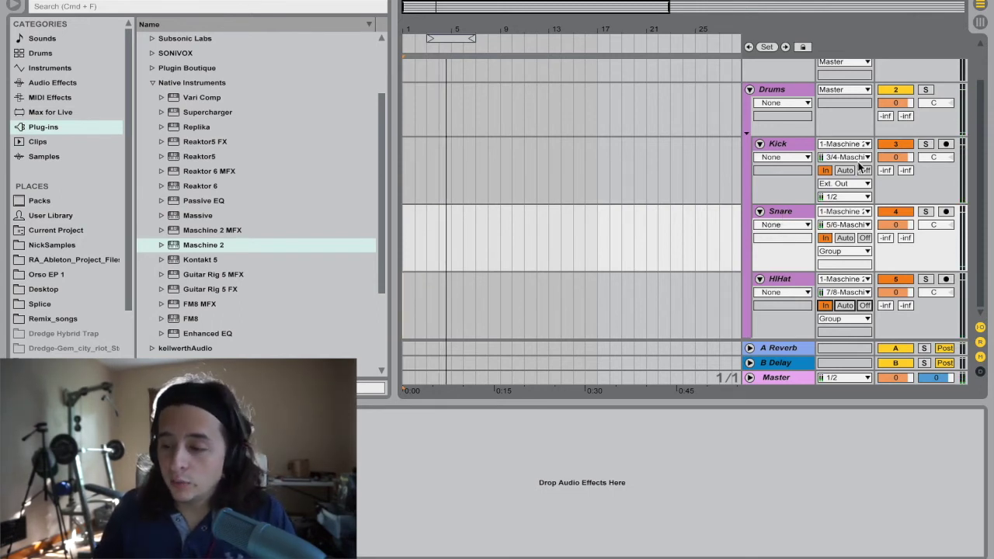
# Step: Try record-arming the Kick, Snare and HiHat tracks one at a time and all together
pyautogui.click(946, 145)
pyautogui.click(945, 212)
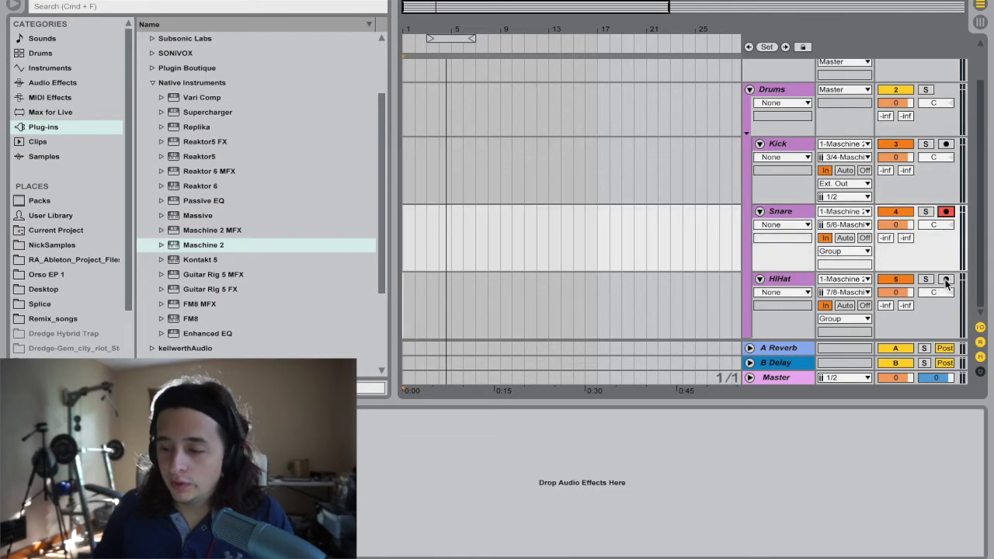
pyautogui.click(946, 278)
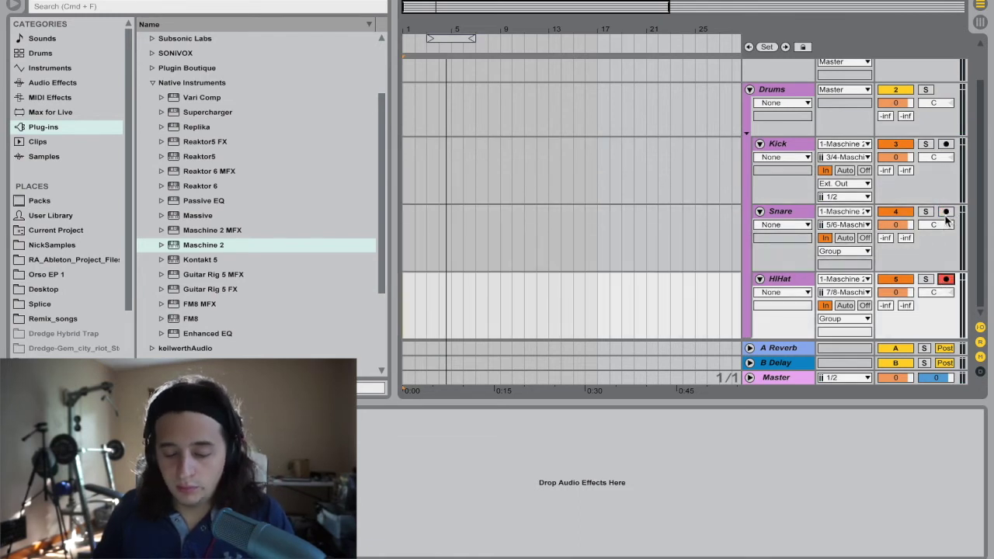
pyautogui.click(945, 212)
pyautogui.click(946, 145)
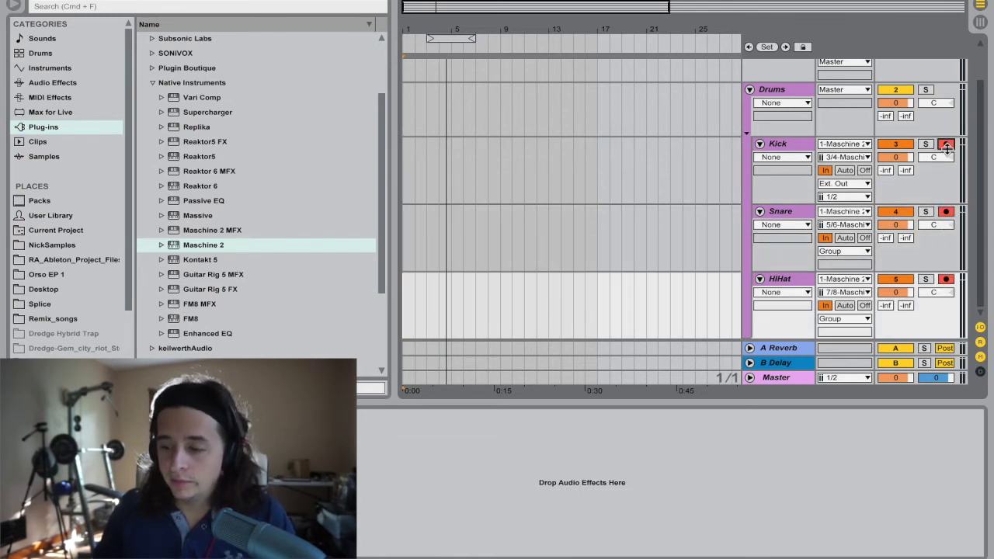
pyautogui.click(946, 145)
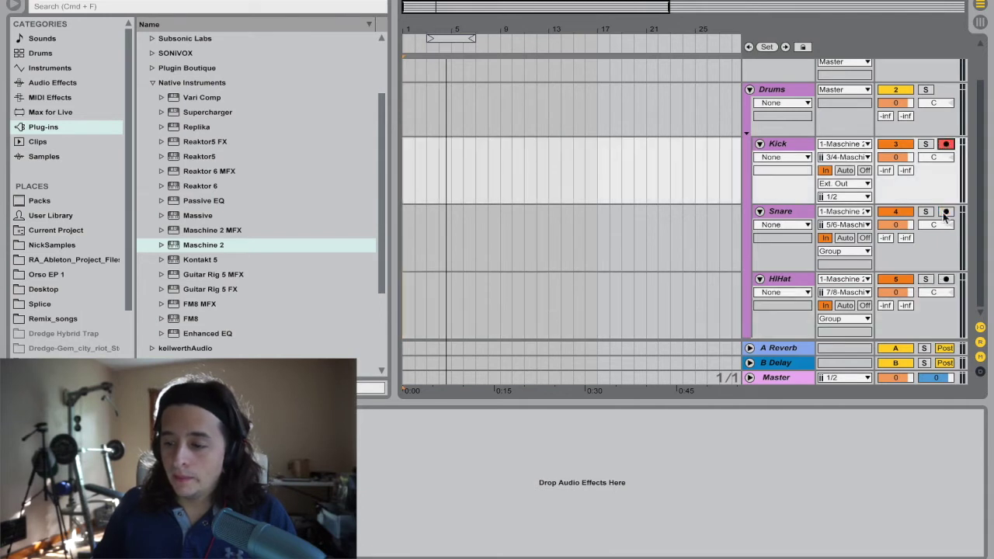
pyautogui.click(946, 212)
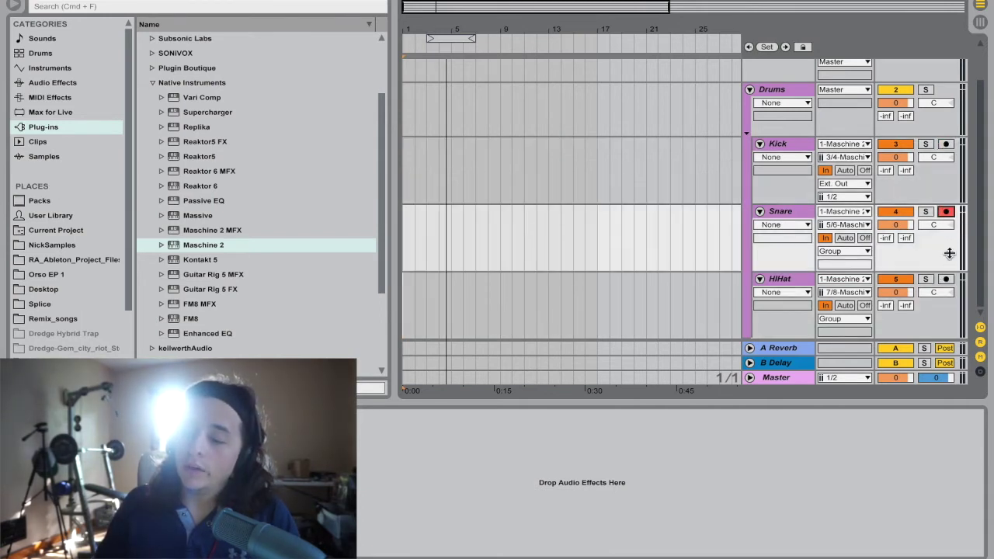
pyautogui.click(946, 279)
pyautogui.click(946, 212)
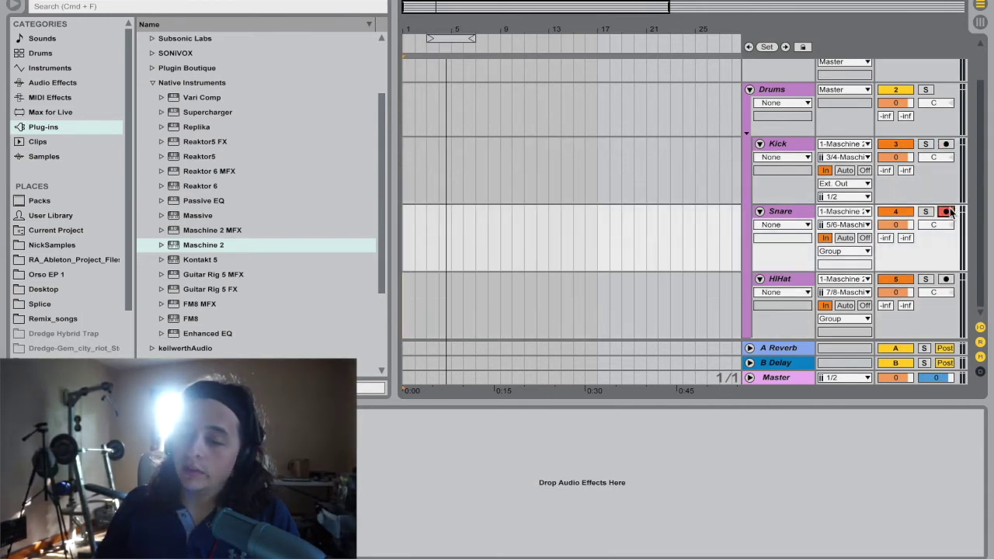
# Step: Record-arm the Kick, Snare and HiHat tracks together and record the Maschine pattern onto them in the arrangement
pyautogui.click(946, 145)
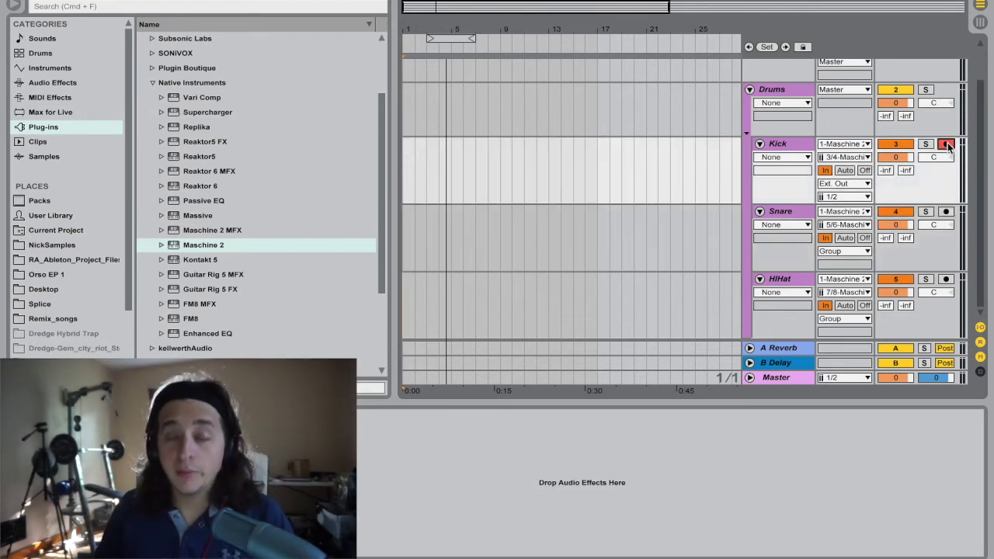
pyautogui.keyDown('super'); pyautogui.click(946, 212); pyautogui.keyUp('super')
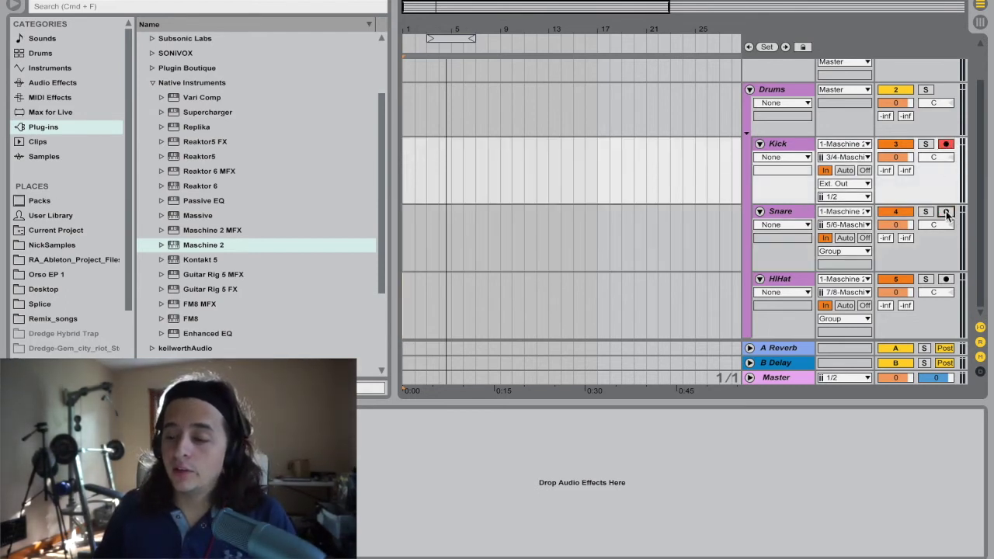
pyautogui.keyDown('super'); pyautogui.click(947, 278); pyautogui.keyUp('super')
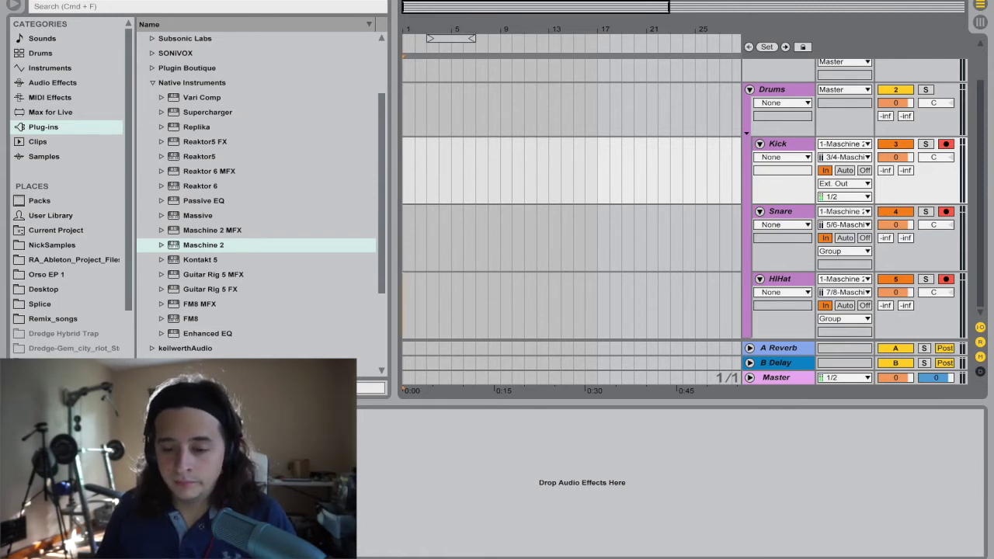
pyautogui.press('F9')
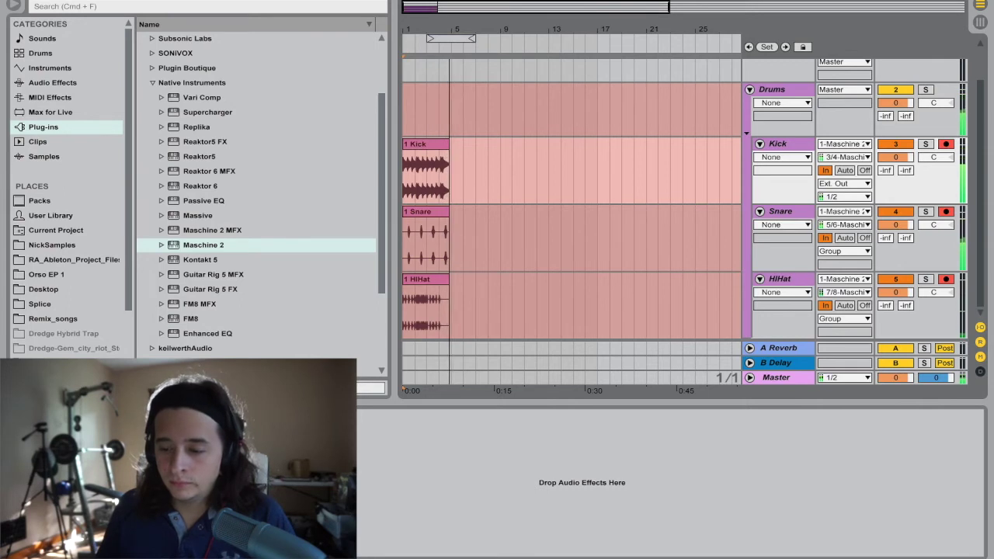
pyautogui.press('space')
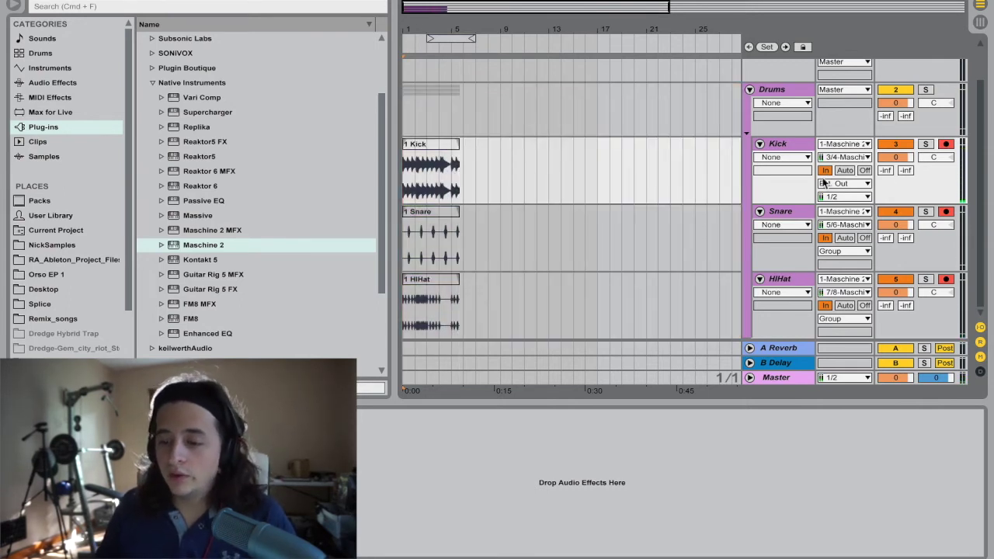
# Step: Switch the monitoring of the Kick, Snare and HiHat tracks to Auto
pyautogui.click(845, 171)
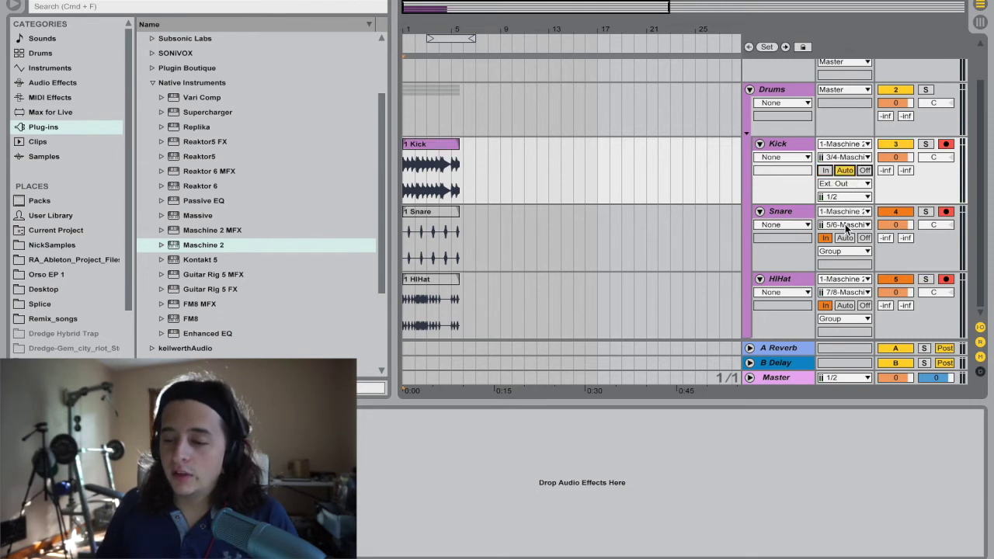
pyautogui.click(845, 237)
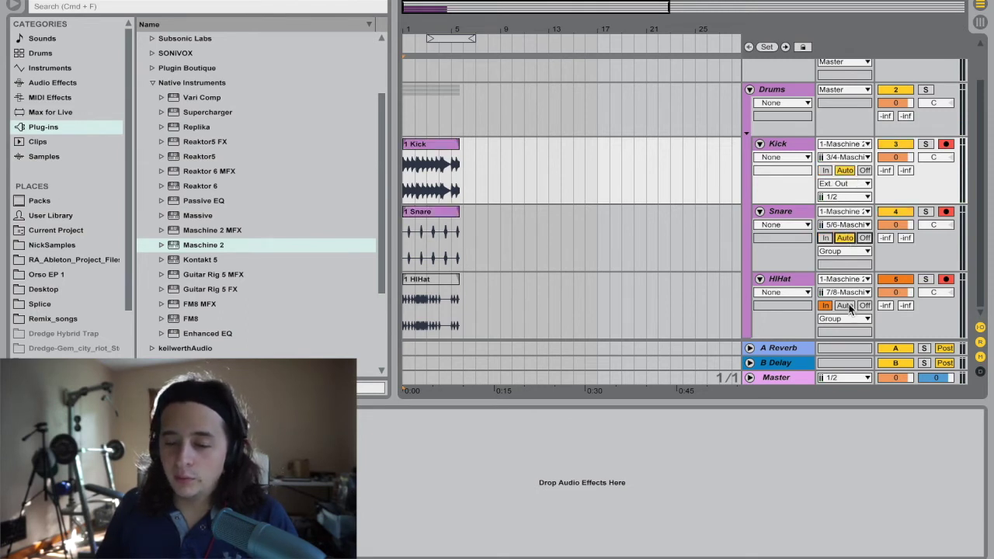
pyautogui.click(845, 305)
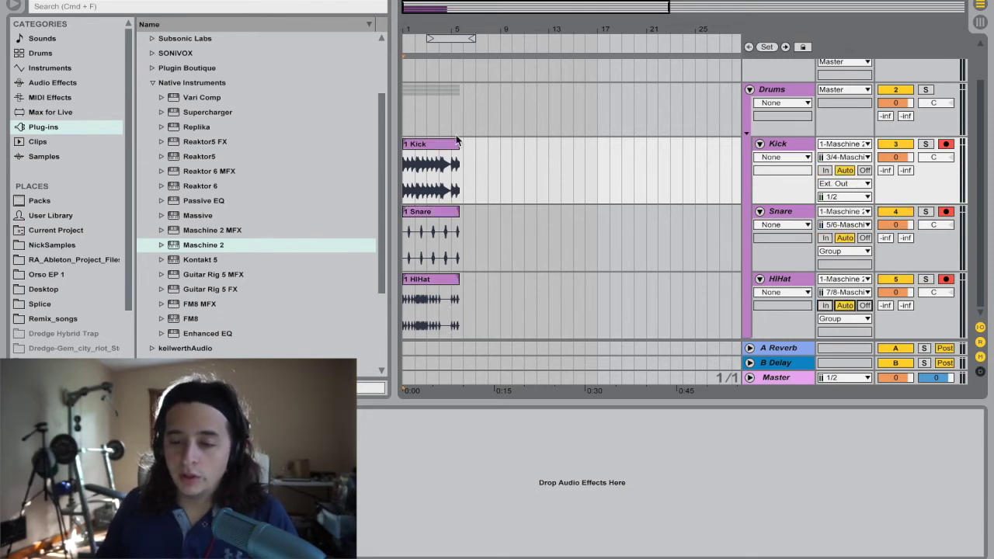
pyautogui.moveTo(467, 40); pyautogui.dragTo(724, 29)
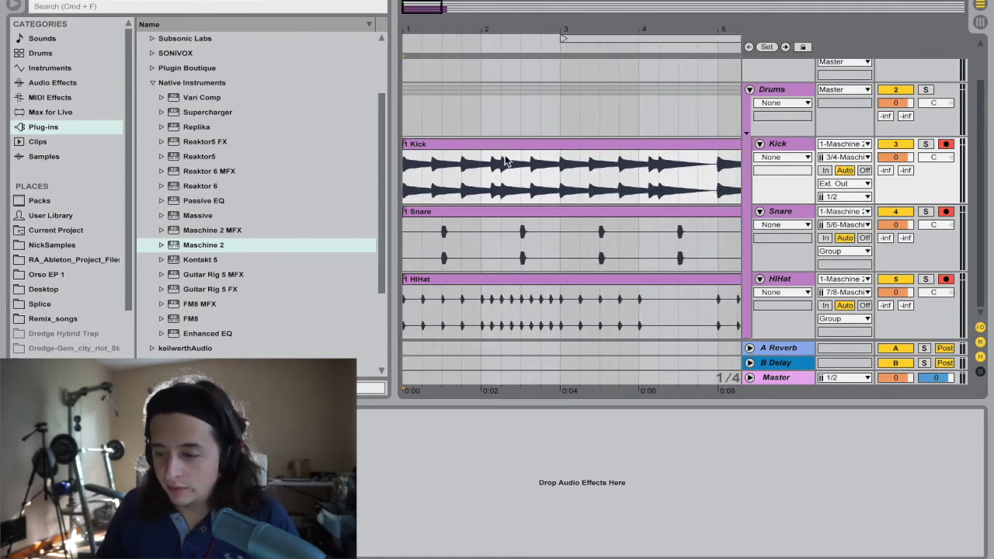
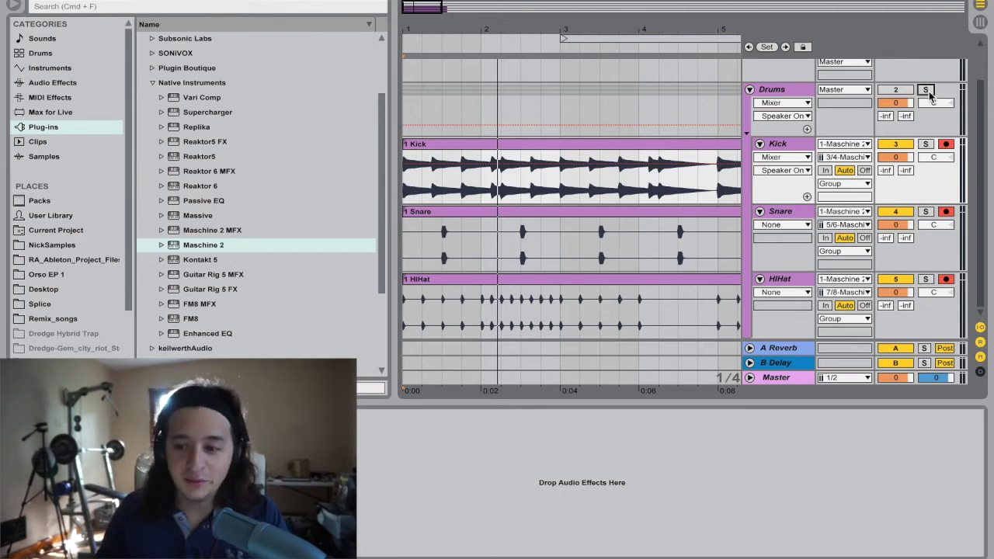
# Step: Reopen Maschine 2 and review the available audio output destinations of the first closed hi-hat sound
pyautogui.press('Return')
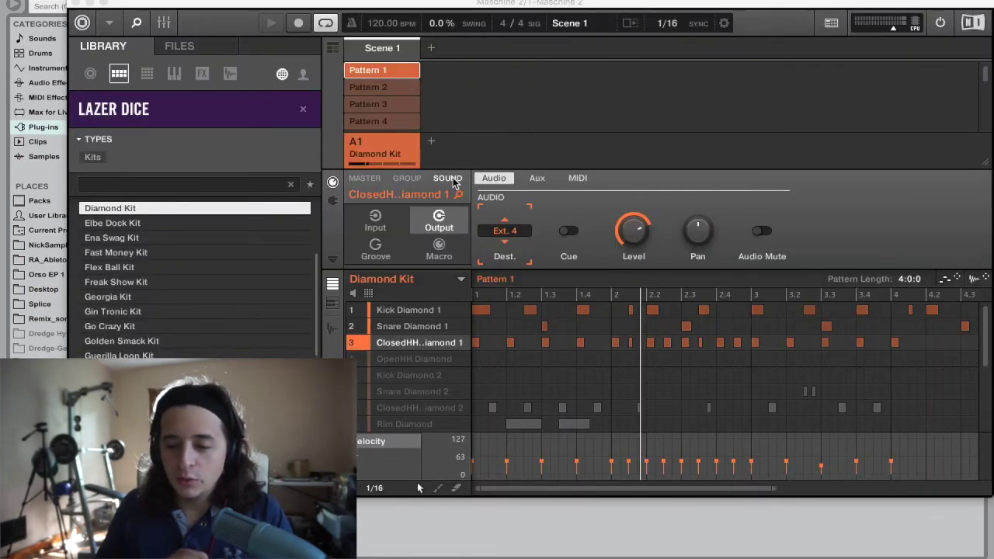
pyautogui.click(503, 233)
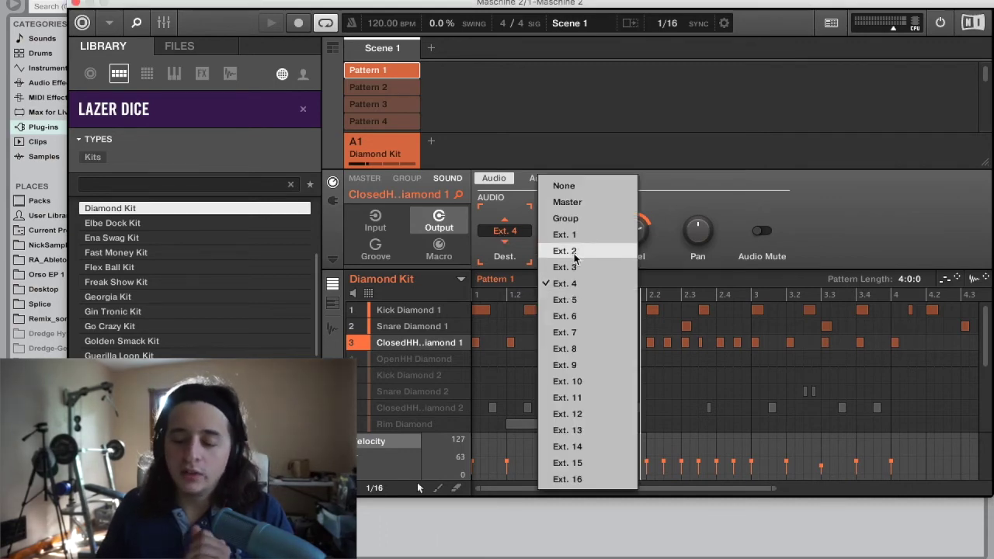
pyautogui.click(520, 196)
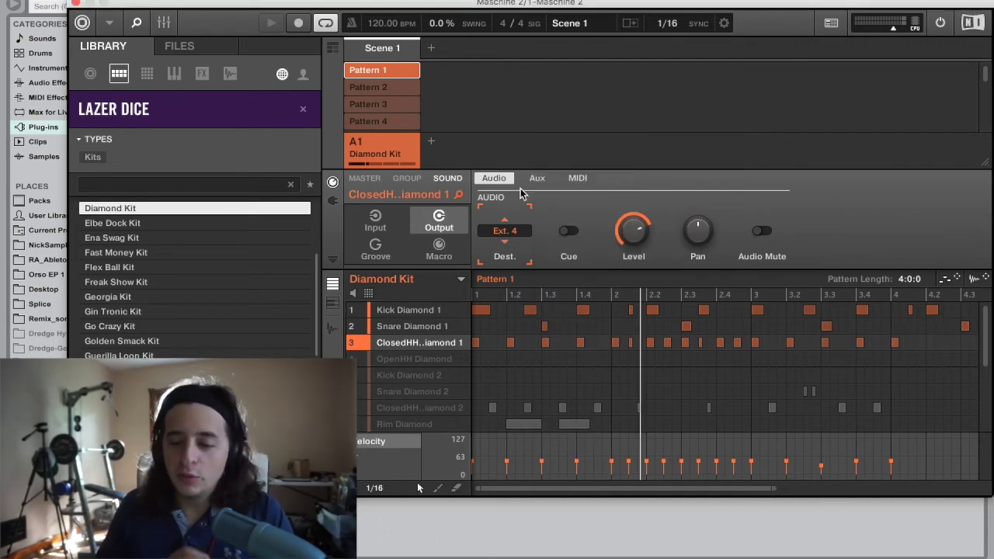
# Step: Examine the auxiliary output settings of the first closed hi-hat sound, return to its audio output settings and close Maschine 2
pyautogui.click(537, 179)
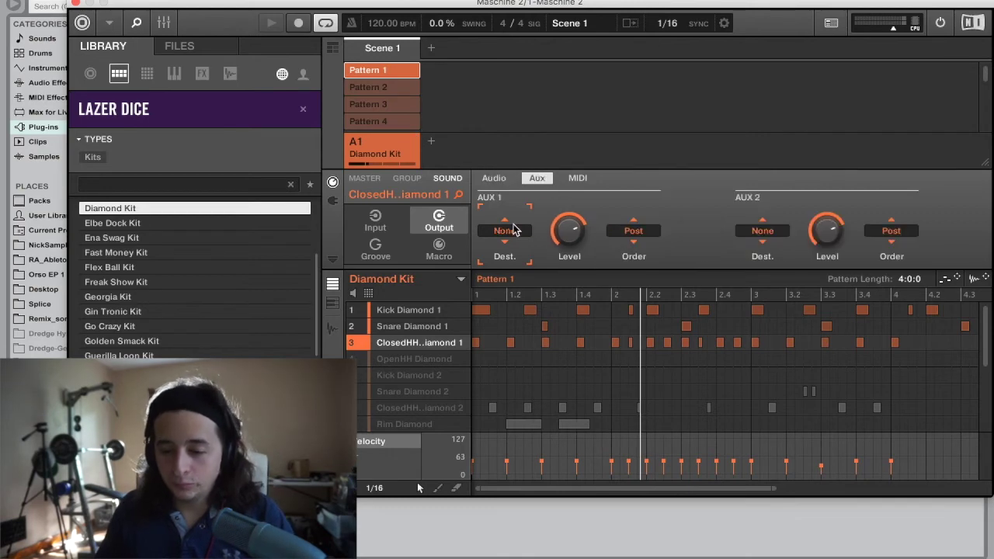
pyautogui.click(512, 230)
pyautogui.click(699, 204)
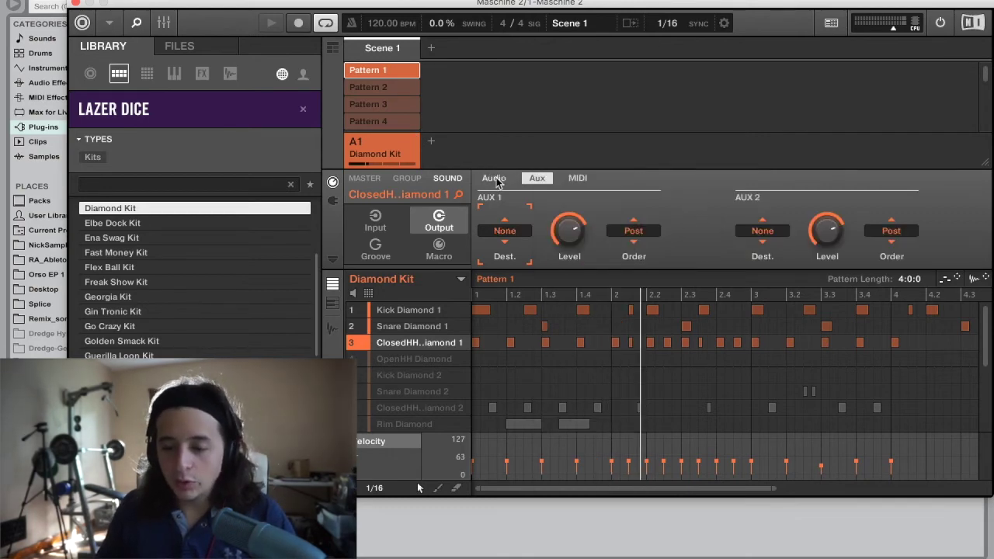
pyautogui.click(495, 179)
pyautogui.click(77, 3)
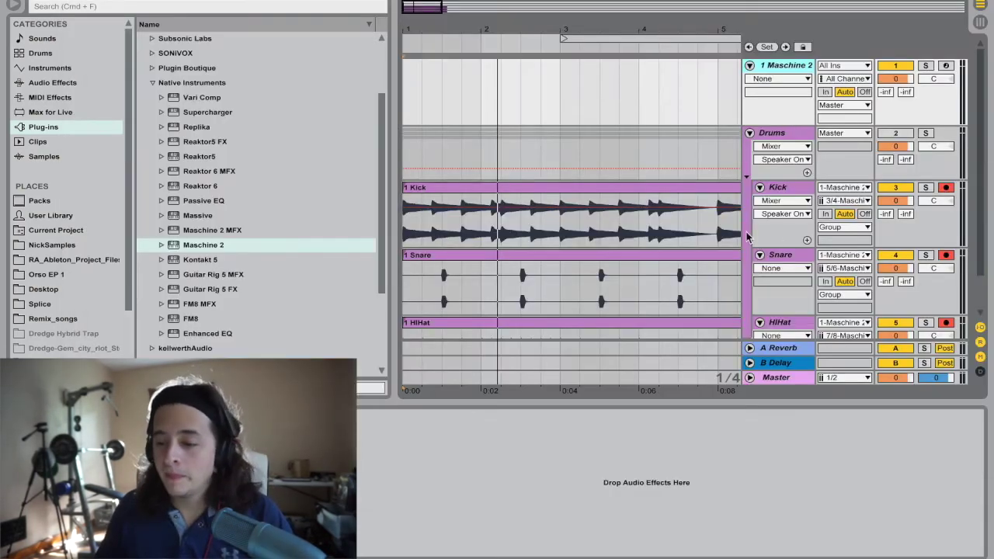
# Step: Review the Maschine 2 output pairs available as the Kick track's input channel
pyautogui.scroll(-2, 808, 208)
pyautogui.click(853, 169)
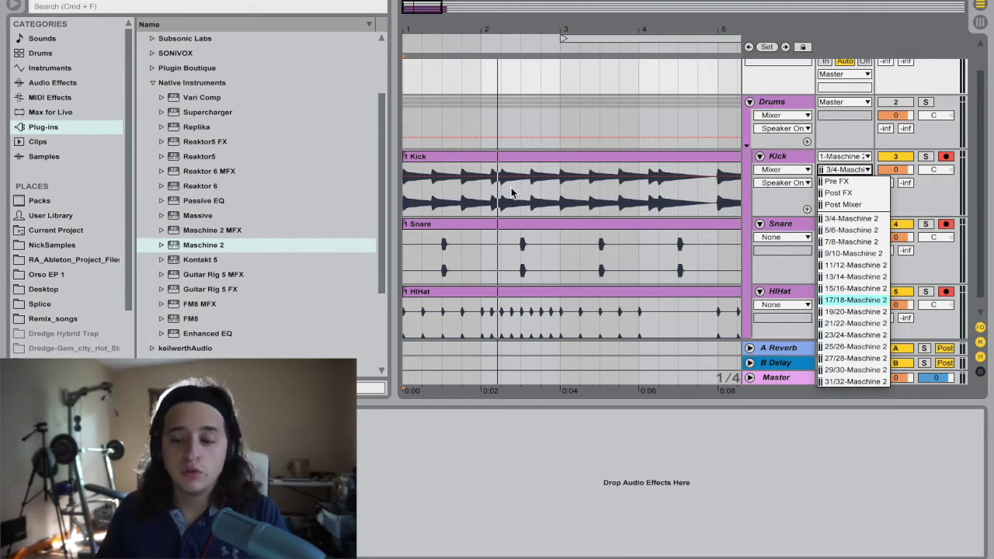
pyautogui.click(790, 162)
# Step: Collapse the Drums group and insert a new audio track below it
pyautogui.click(750, 102)
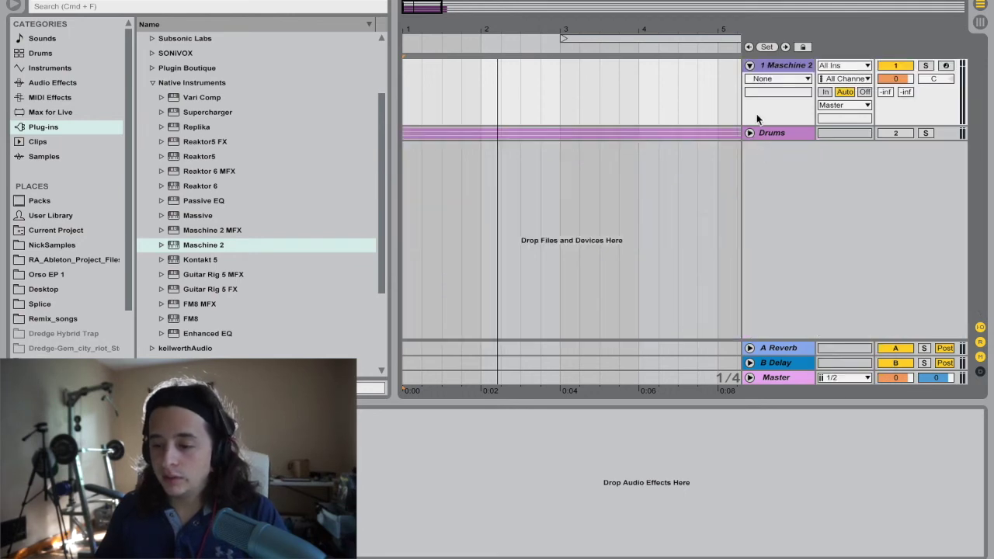
pyautogui.rightClick(772, 250)
pyautogui.click(812, 258)
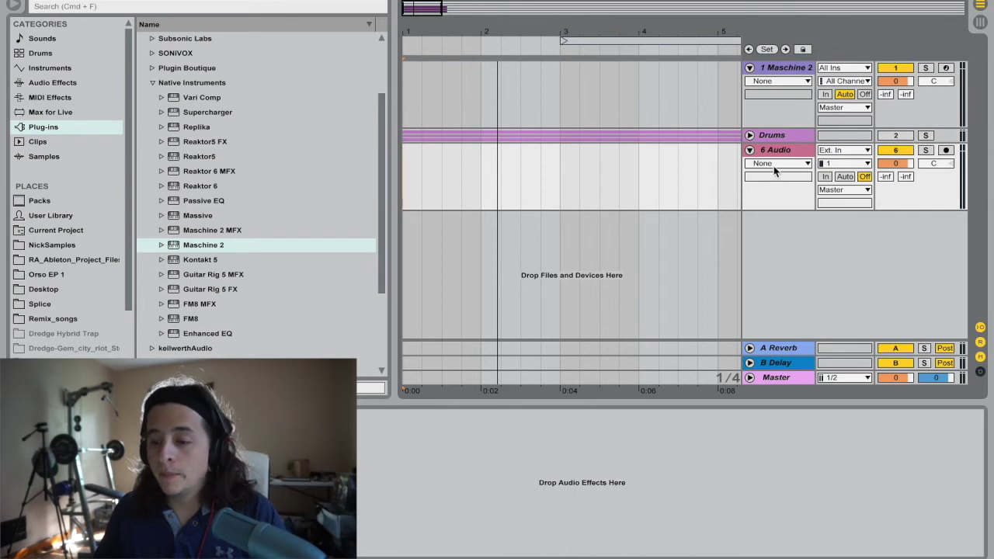
# Step: Set the new audio track's input to 1-Maschine 2 and record-arm the track
pyautogui.click(850, 152)
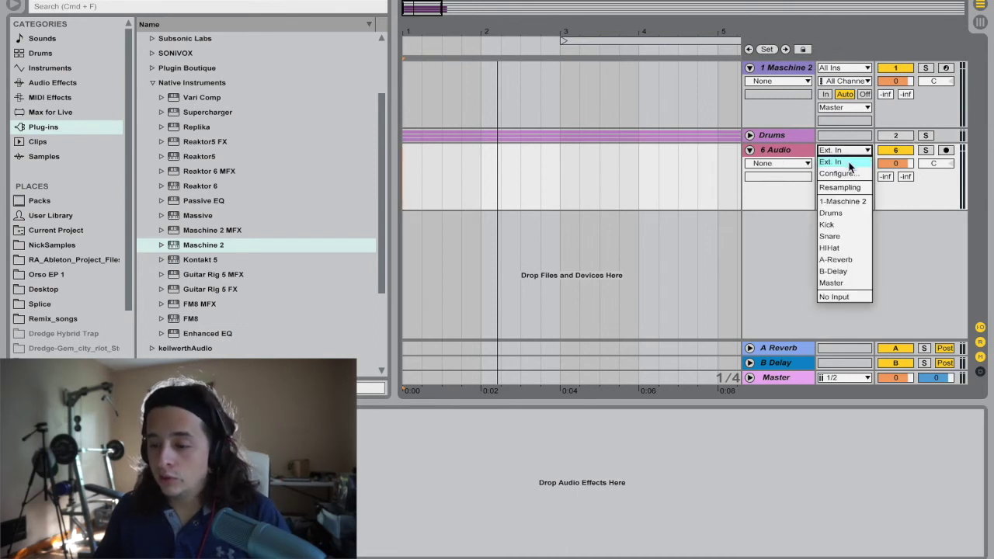
pyautogui.click(843, 201)
pyautogui.click(946, 151)
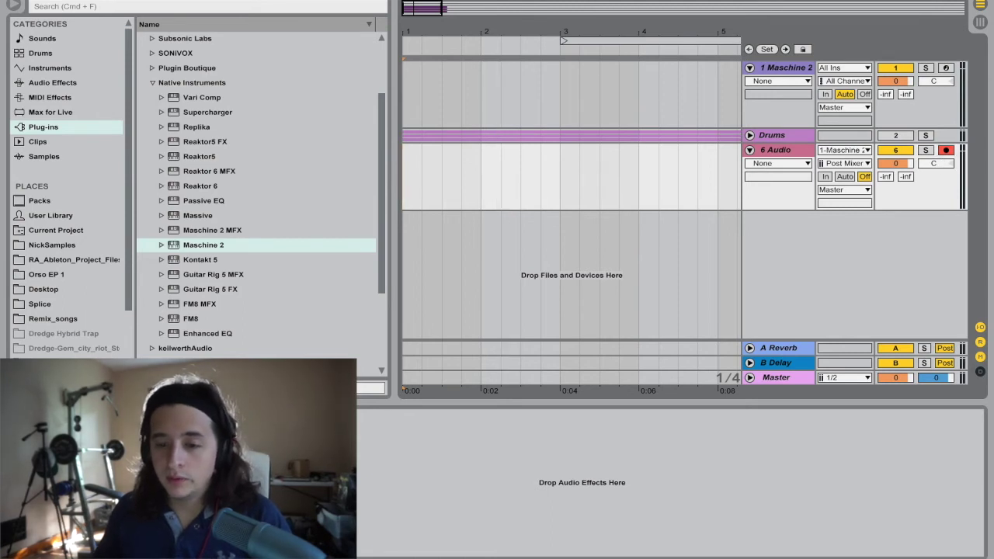
# Step: Route the Snare Diamond 1 and first closed hi-hat sounds in Maschine 2 to Master and play the pattern to check the output
pyautogui.click(777, 67)
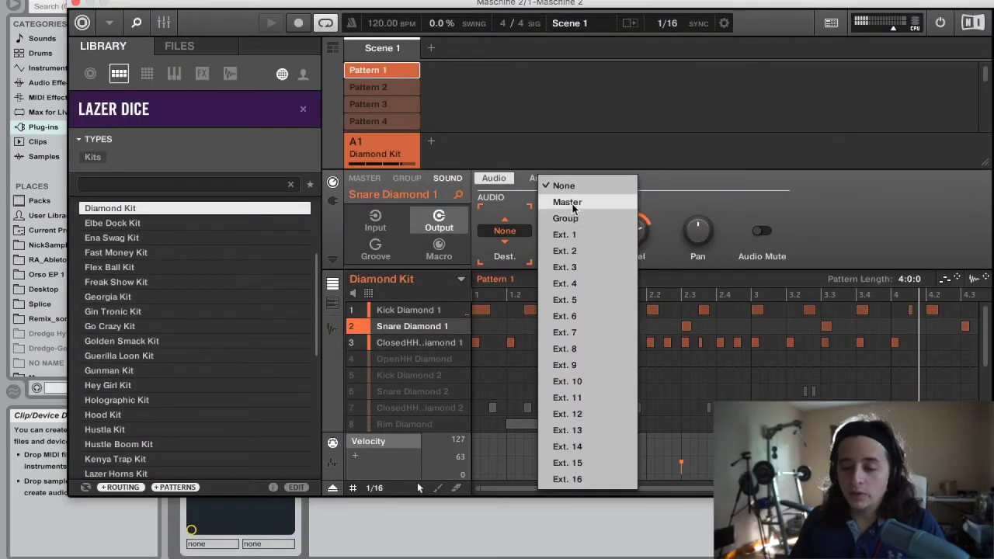
pyautogui.click(571, 202)
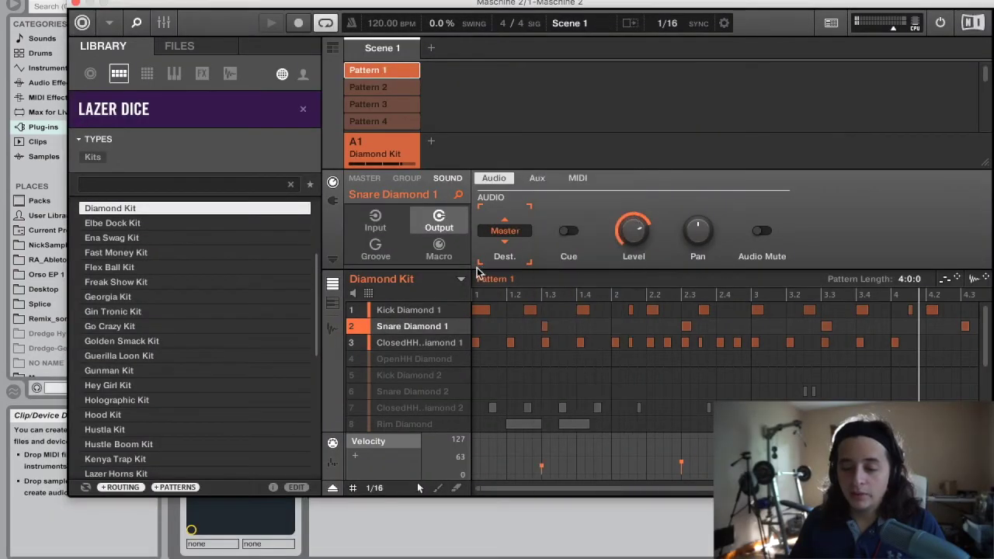
pyautogui.click(424, 342)
pyautogui.click(505, 231)
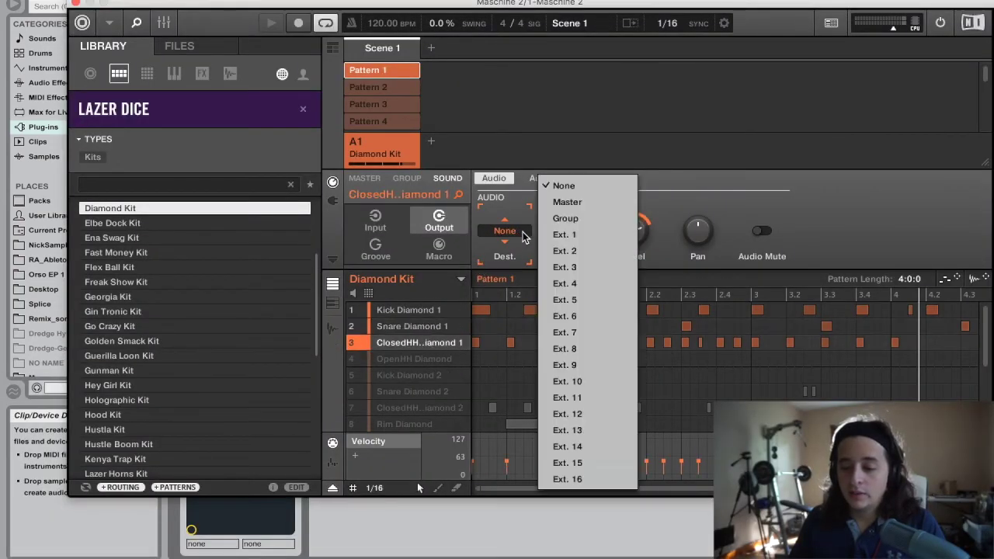
pyautogui.click(603, 203)
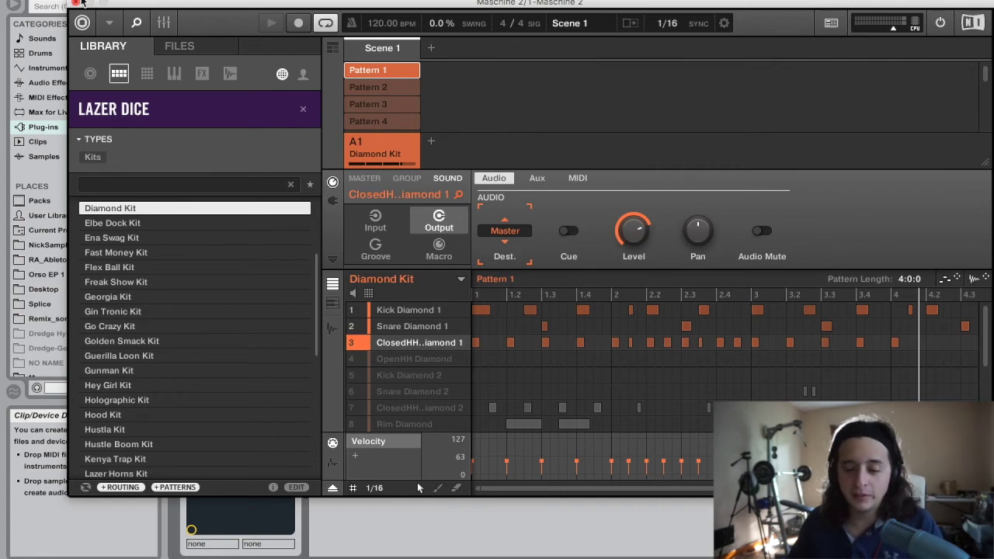
pyautogui.press('space')
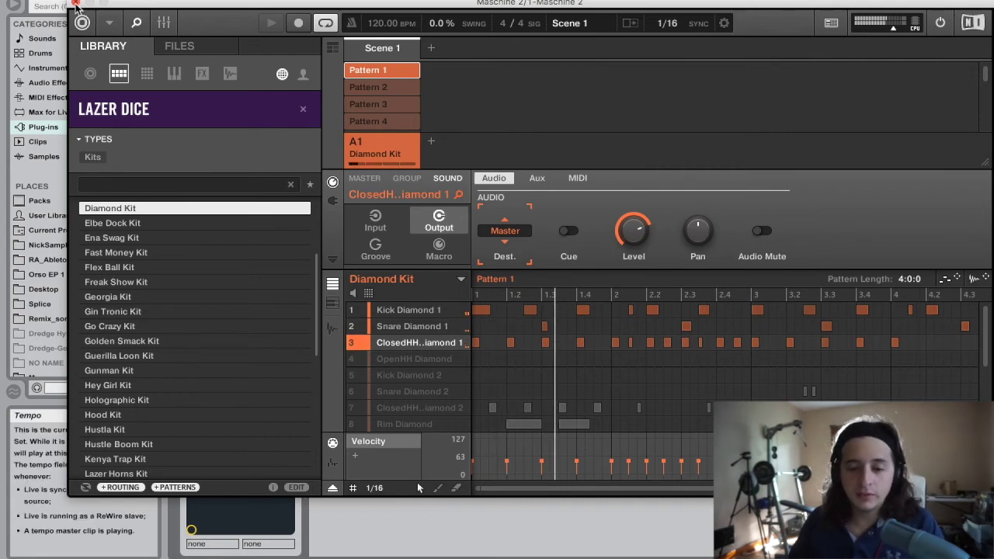
pyautogui.click(78, 3)
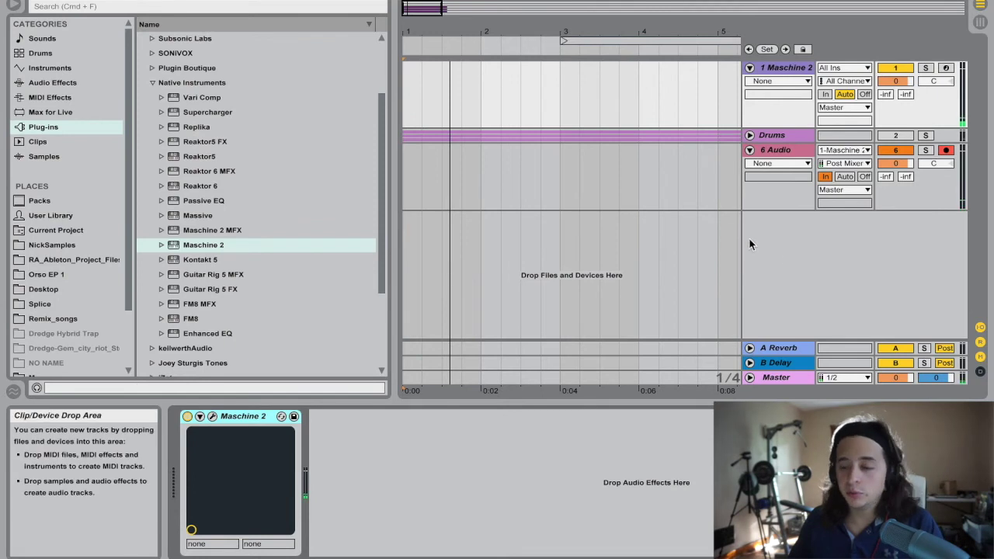
# Step: Set the 6 Audio track's monitoring to Auto and record the Maschine pattern onto it in the arrangement
pyautogui.click(846, 177)
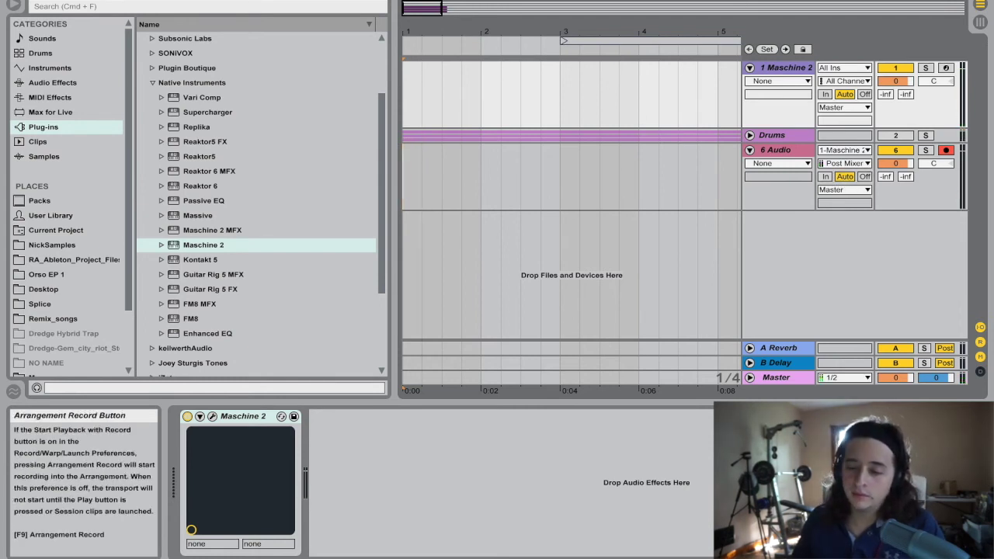
pyautogui.press('F9')
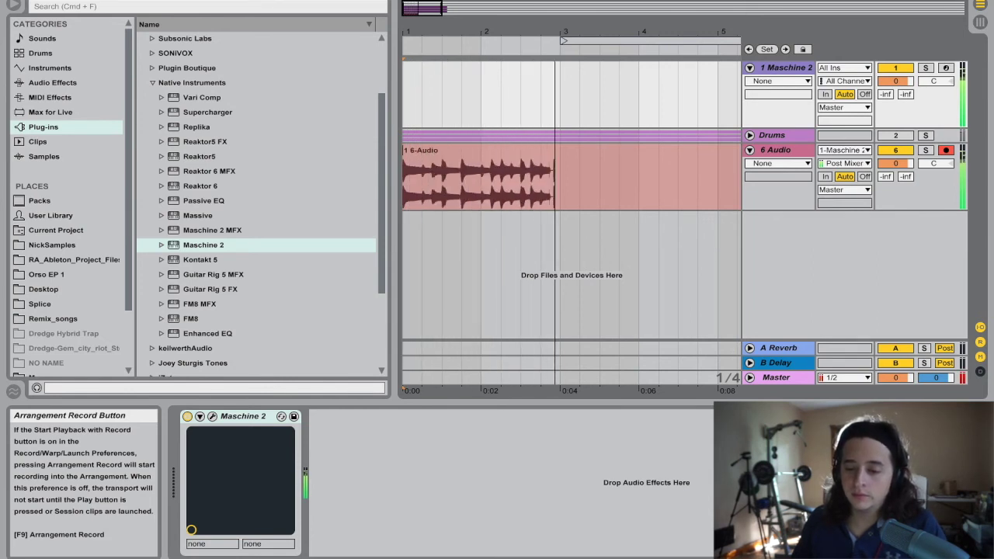
pyautogui.press('space')
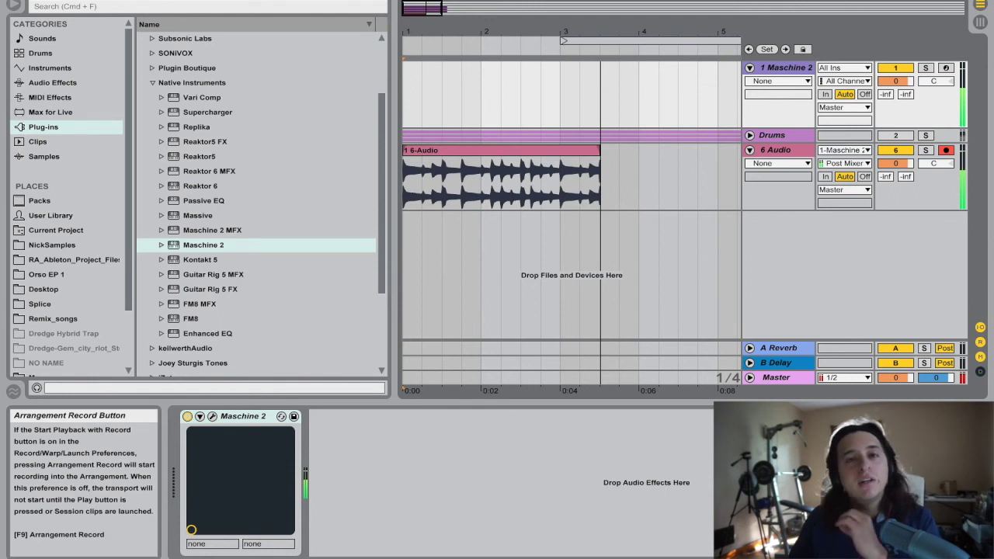